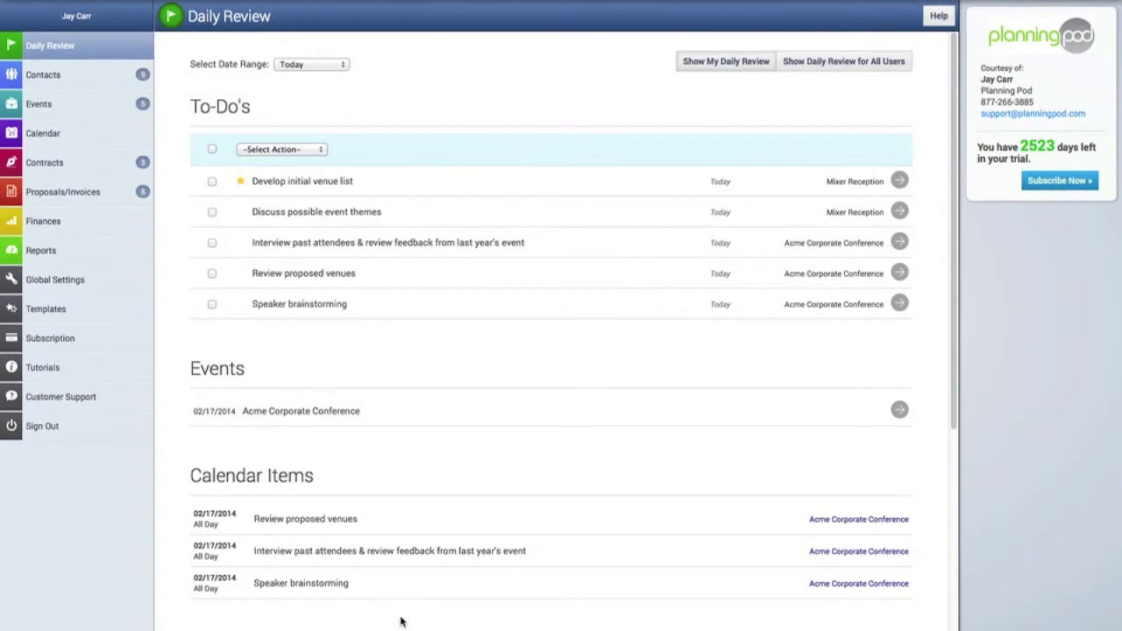
Step: Go to the Events page to list all four events sorted by name
left_click(54, 112)
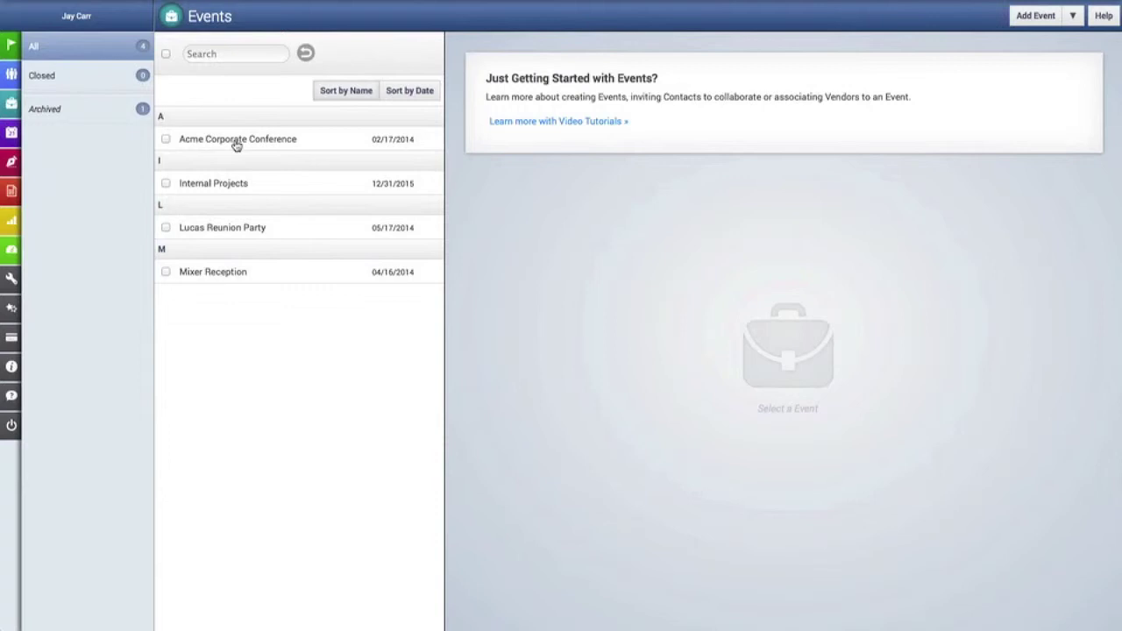
left_click(236, 146)
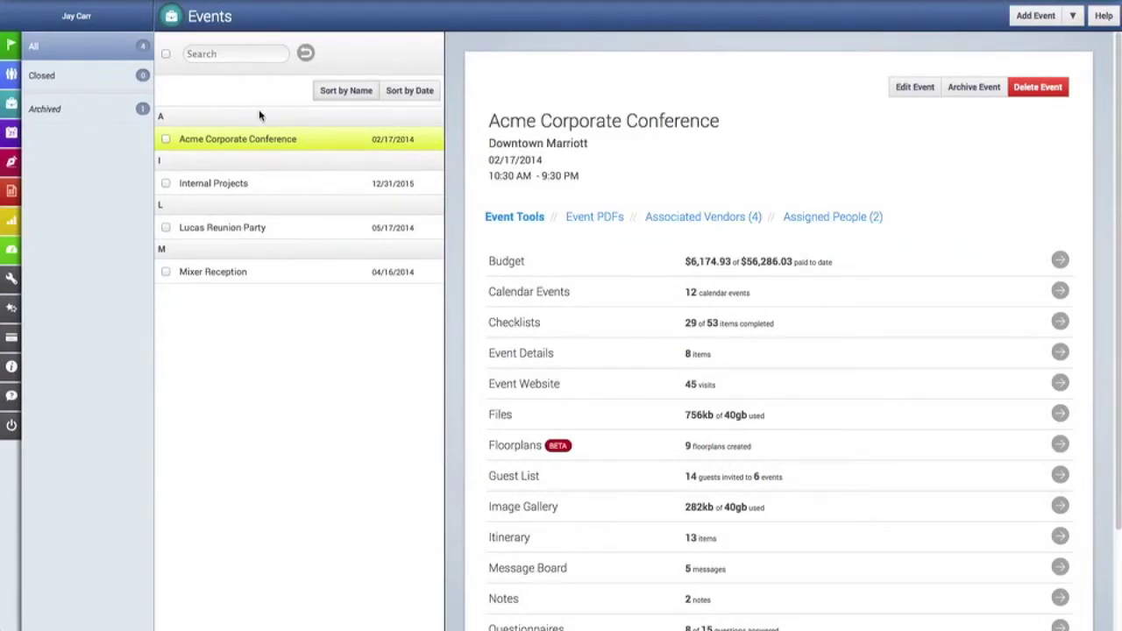
left_click(251, 56)
left_click(337, 91)
left_click(412, 92)
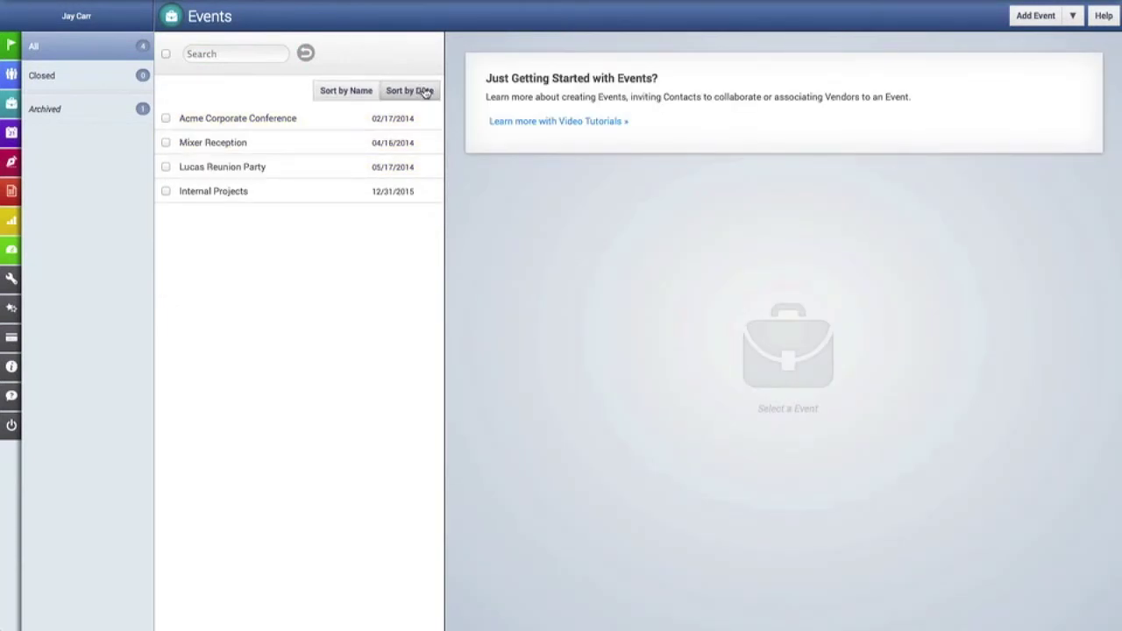
left_click(323, 91)
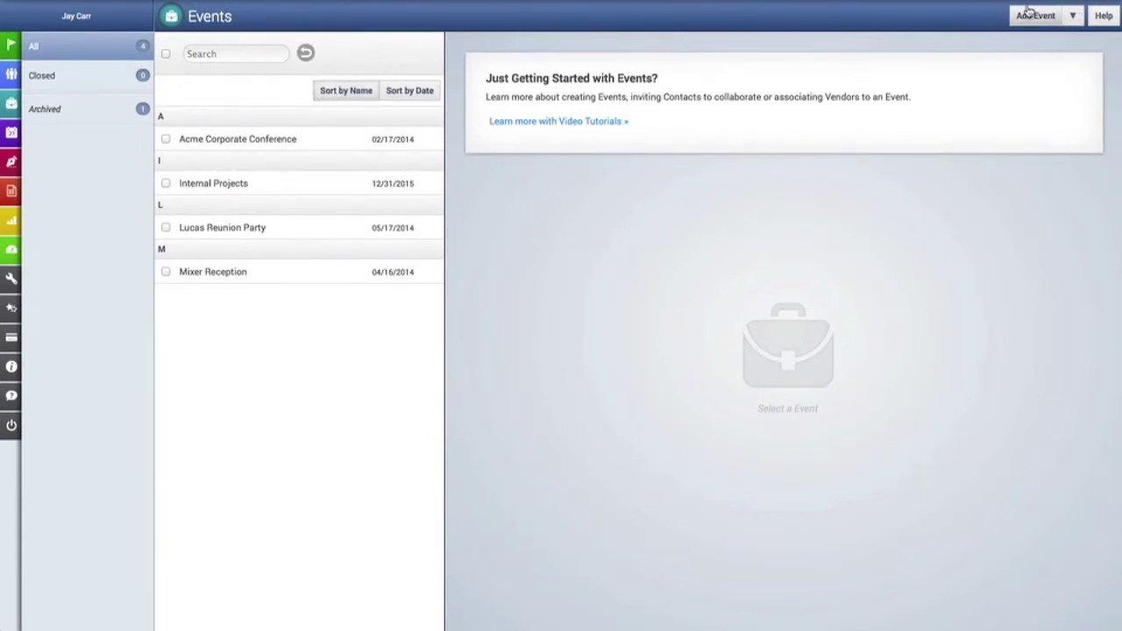
Step: Create and save the event group 'Parties & Receptions', then filter by it and show all events again
left_click(1074, 17)
left_click(1025, 44)
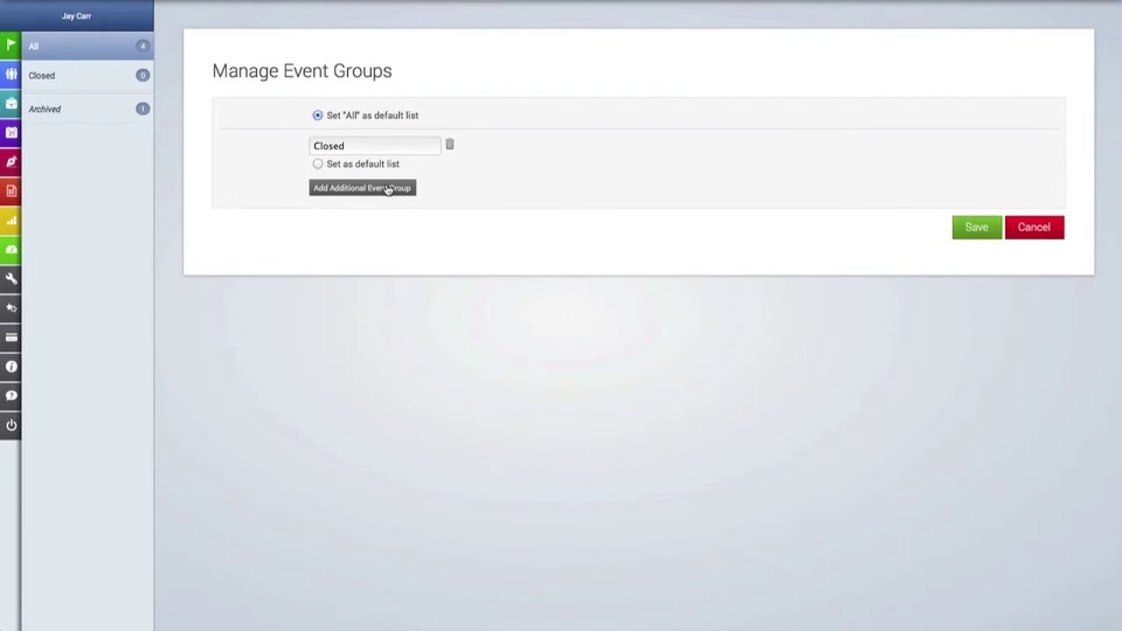
left_click(387, 188)
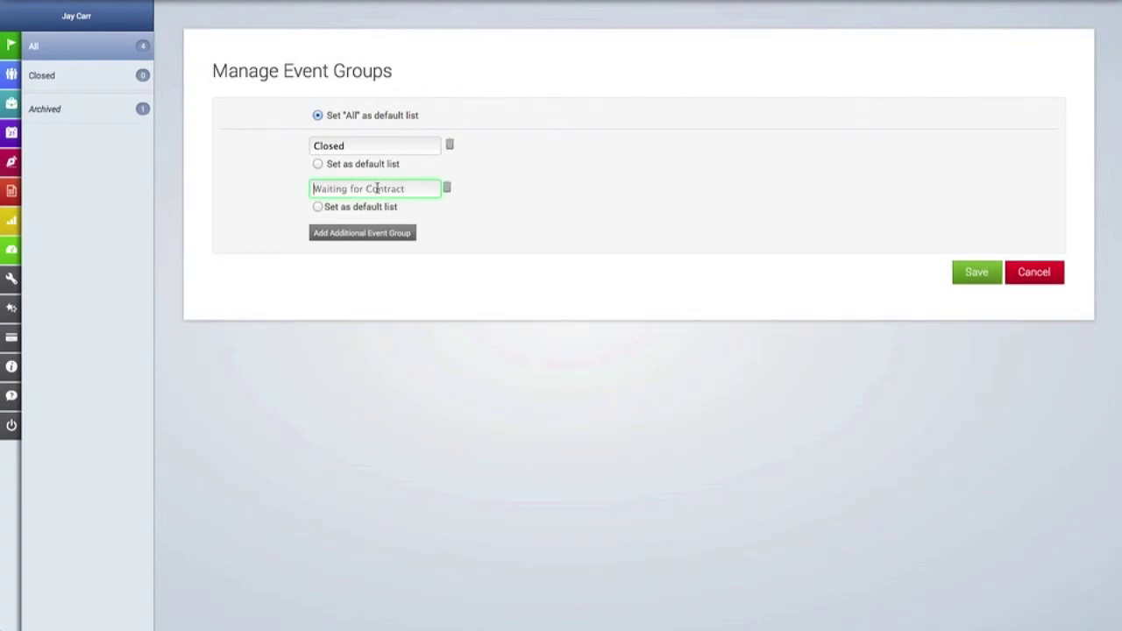
type("Parties & Receptions")
left_click(326, 116)
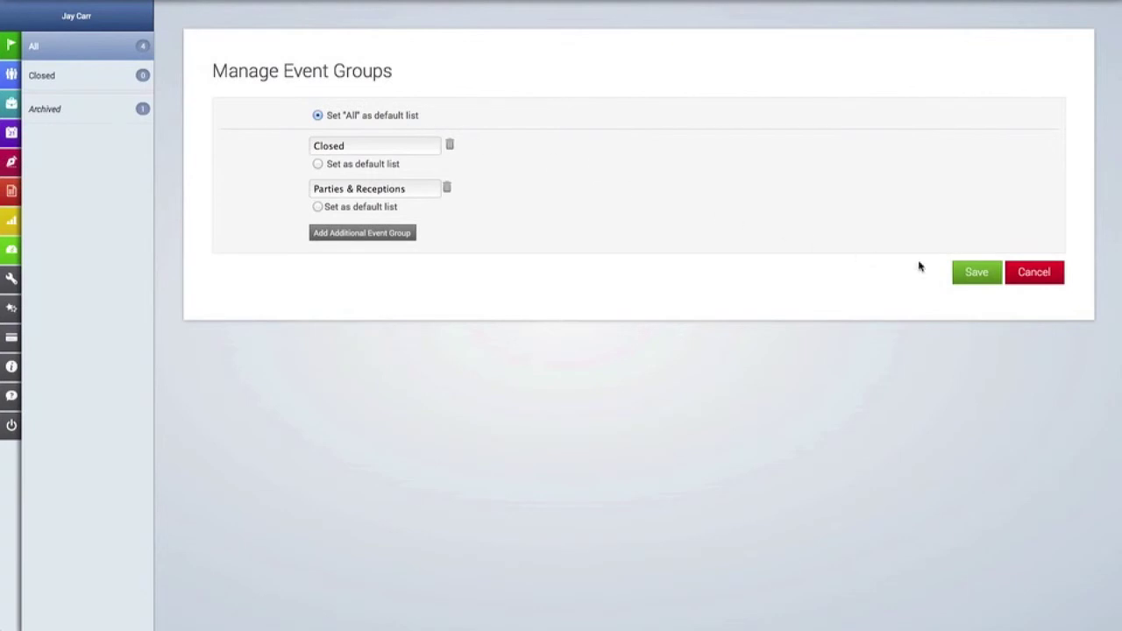
left_click(975, 274)
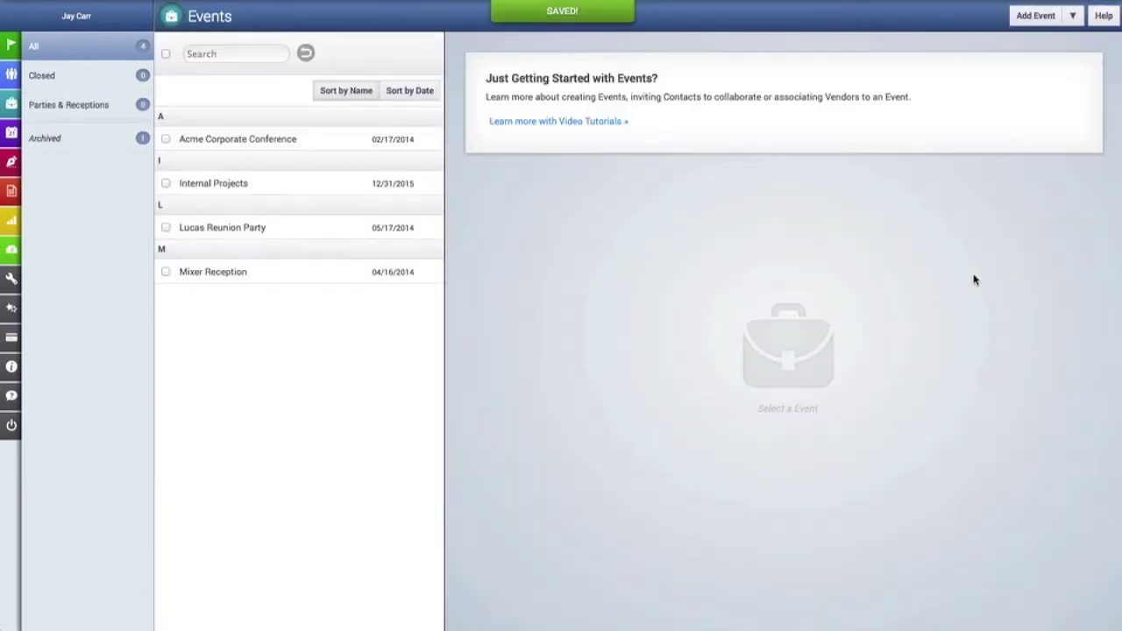
left_click(91, 103)
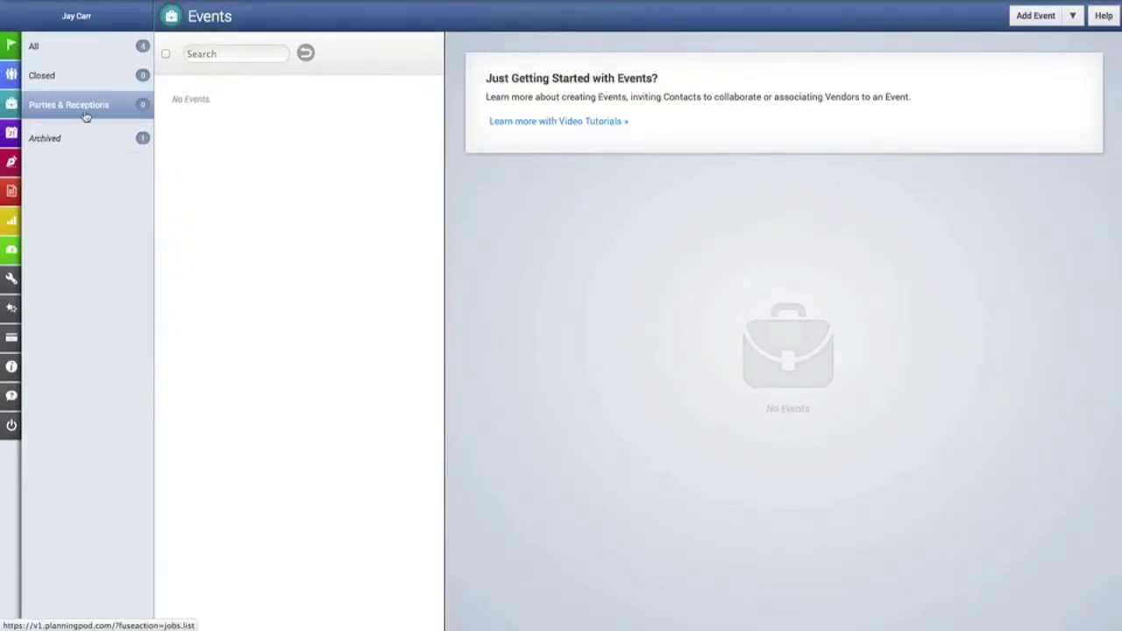
left_click(84, 47)
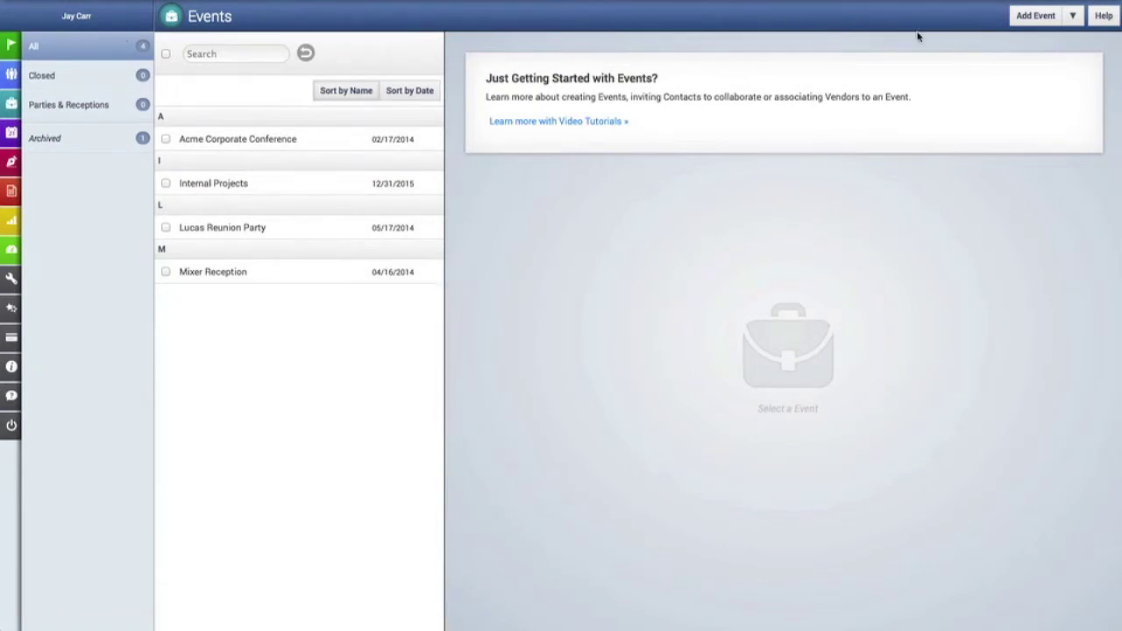
Step: Start a new event in Parties & Receptions named 'Addison Reception' at venue 'Doubletree Downtown'
left_click(1033, 19)
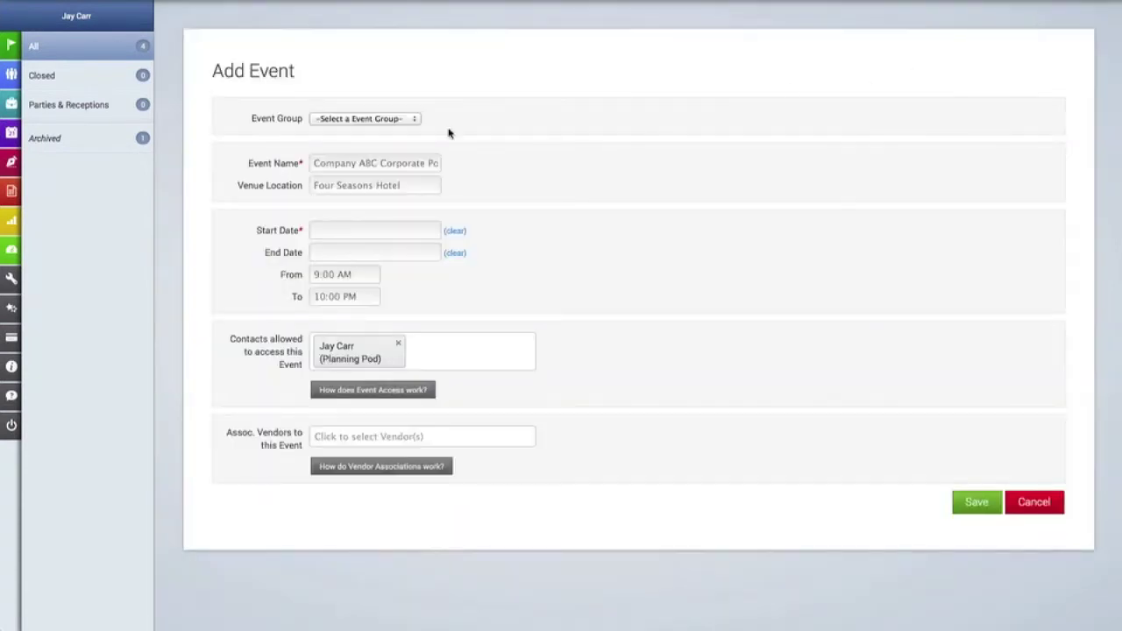
left_click(365, 120)
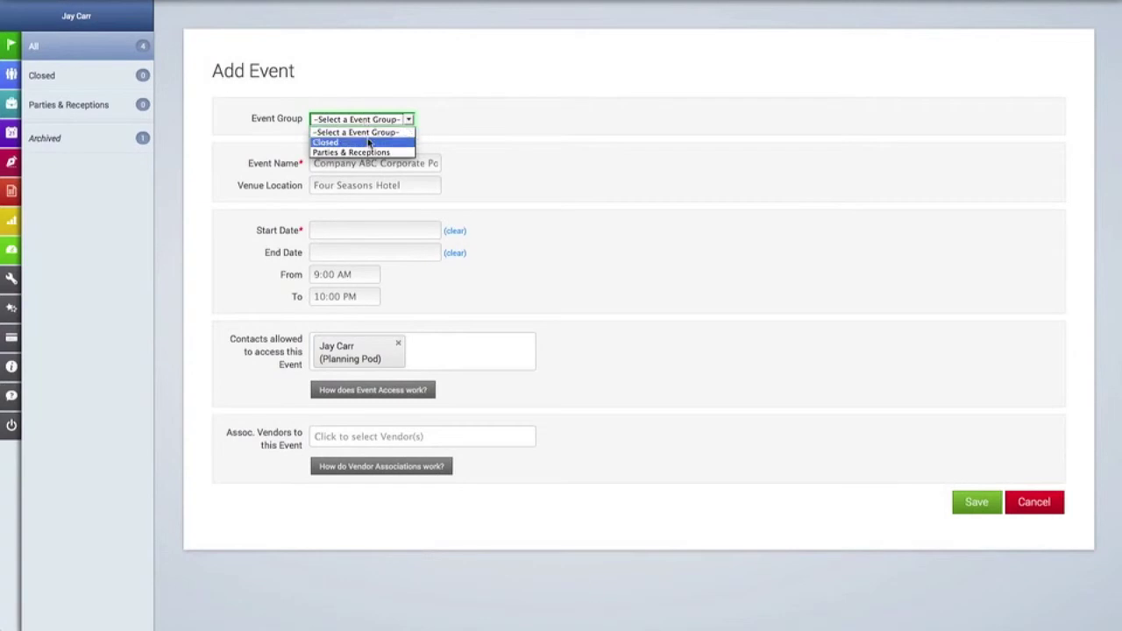
left_click(373, 154)
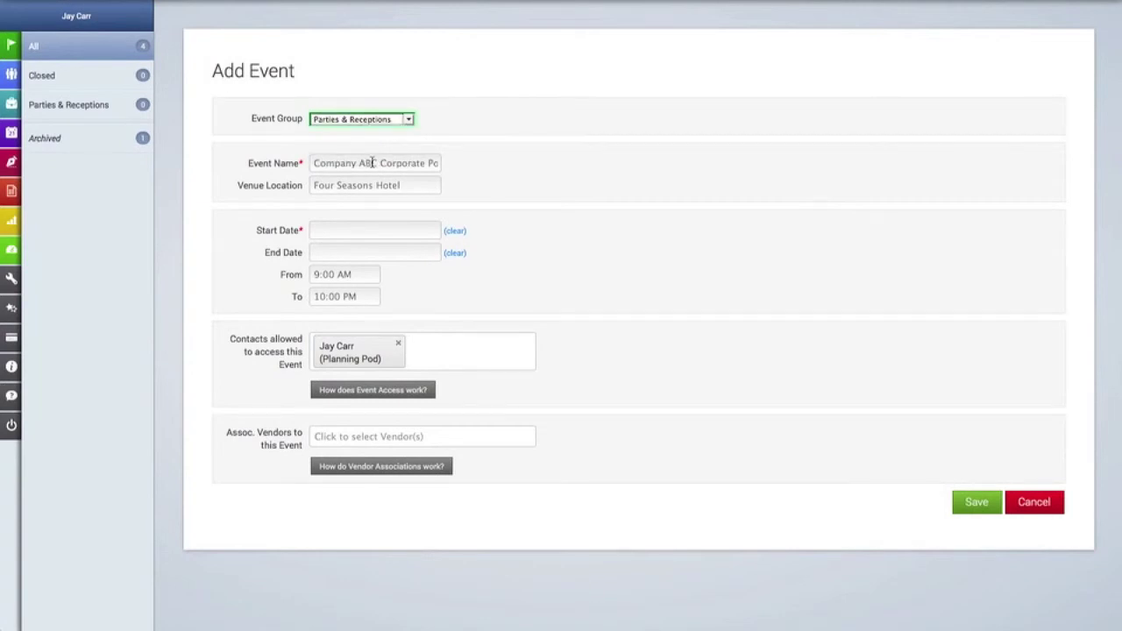
left_click(373, 163)
type("A")
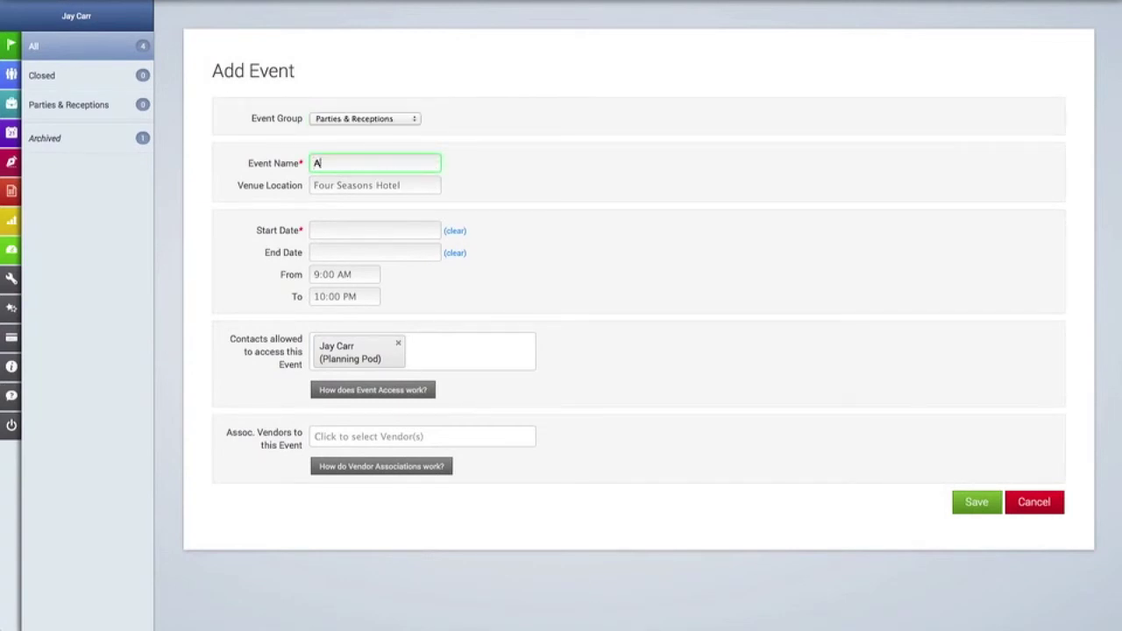
type("ddison Reception")
left_click(364, 188)
type("D")
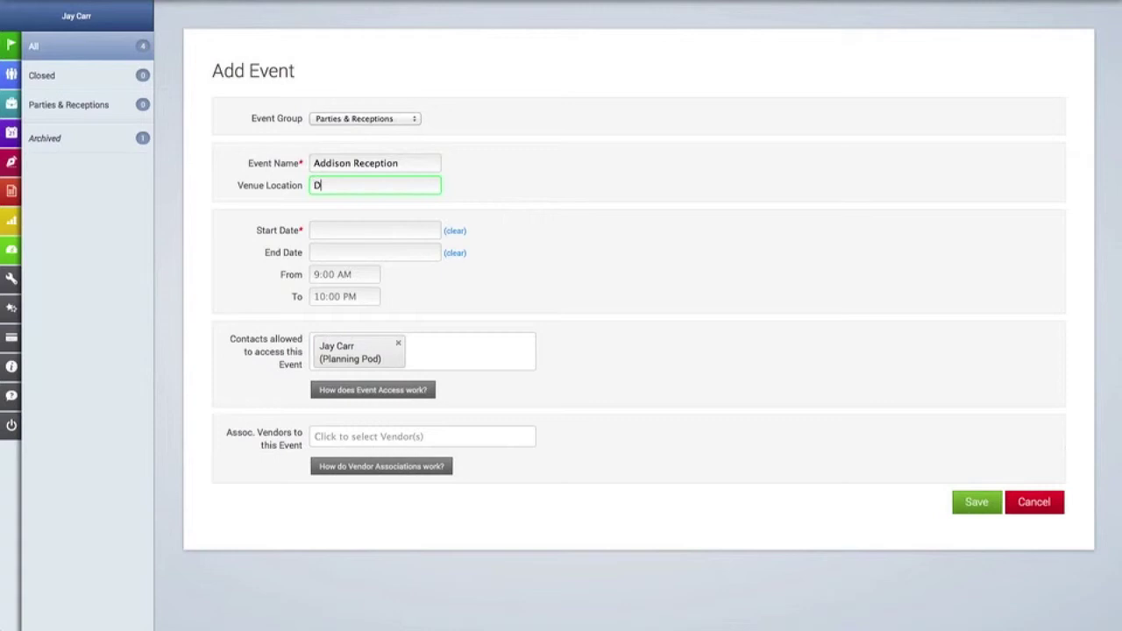
type("oubletree Downtown")
Step: Set the event's start date to 05/03/2014 and end date to 05/04/2014
left_click(388, 232)
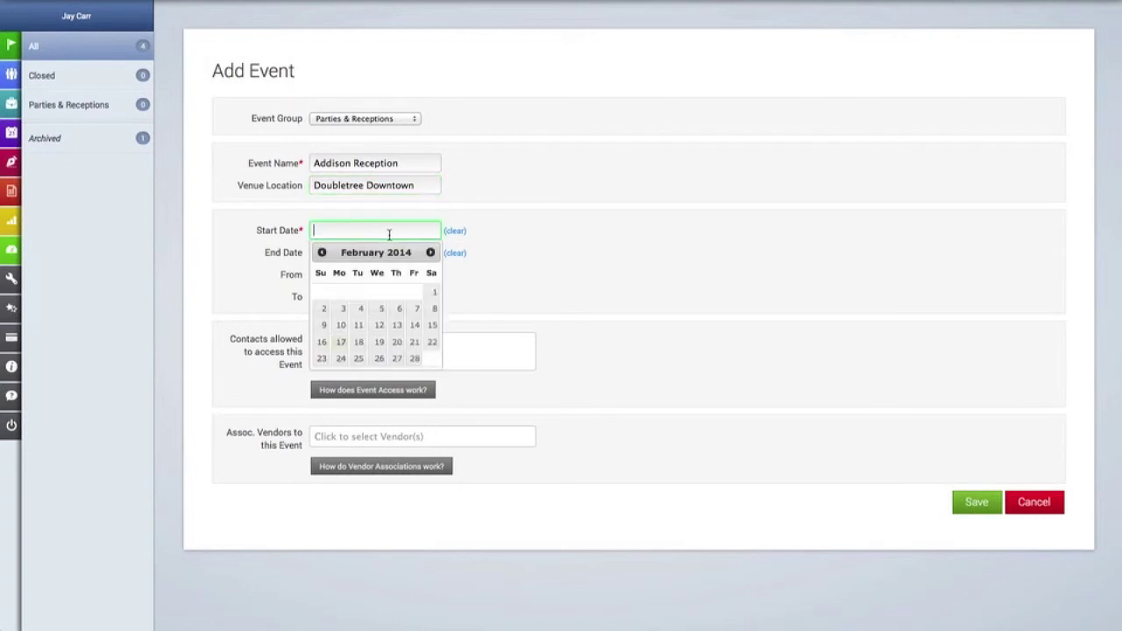
left_click(430, 253)
left_click(431, 253)
left_click(431, 252)
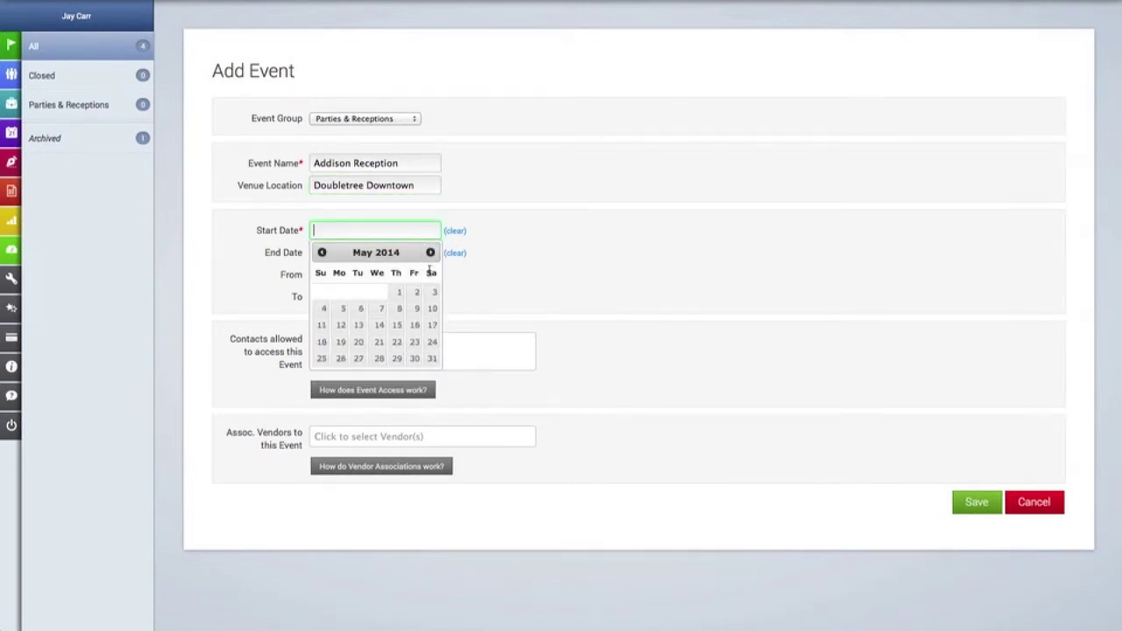
left_click(433, 296)
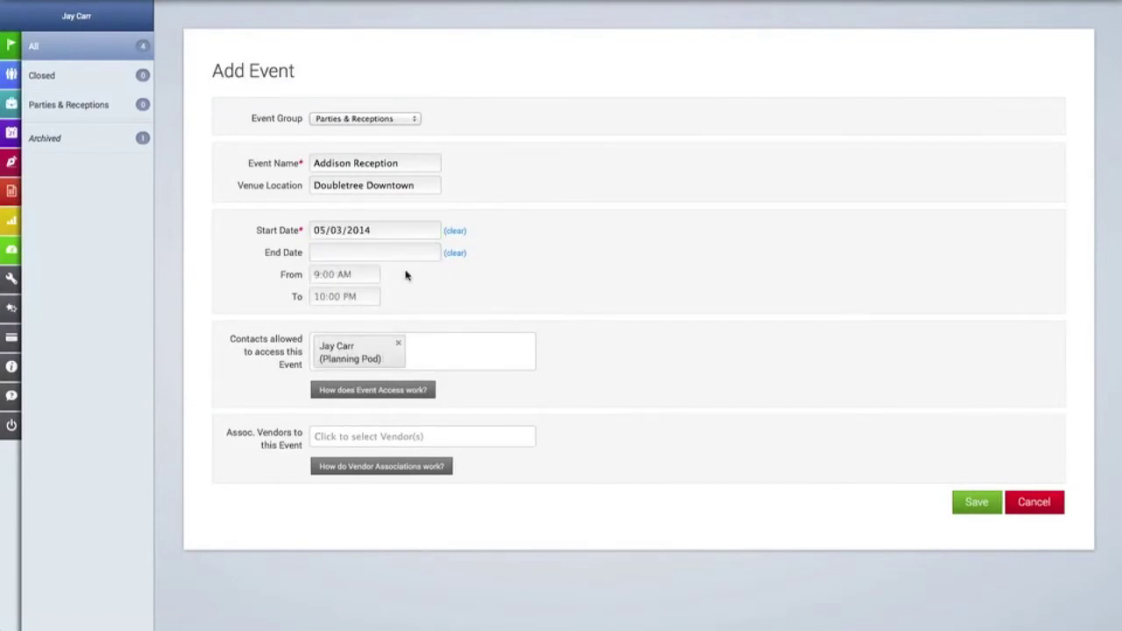
left_click(384, 254)
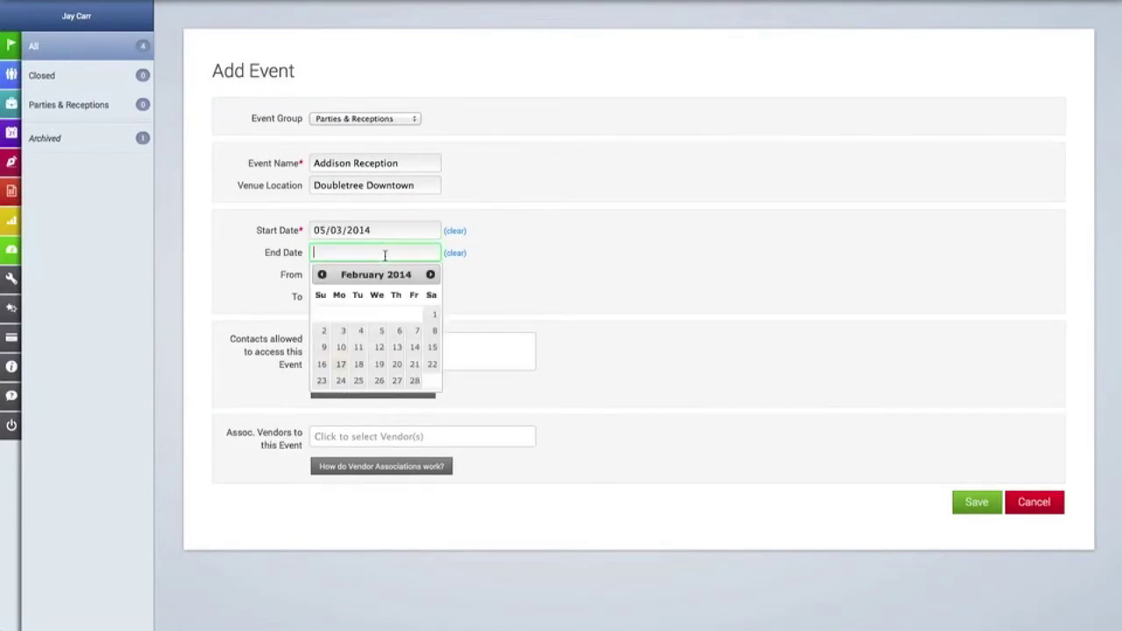
left_click(431, 274)
left_click(430, 275)
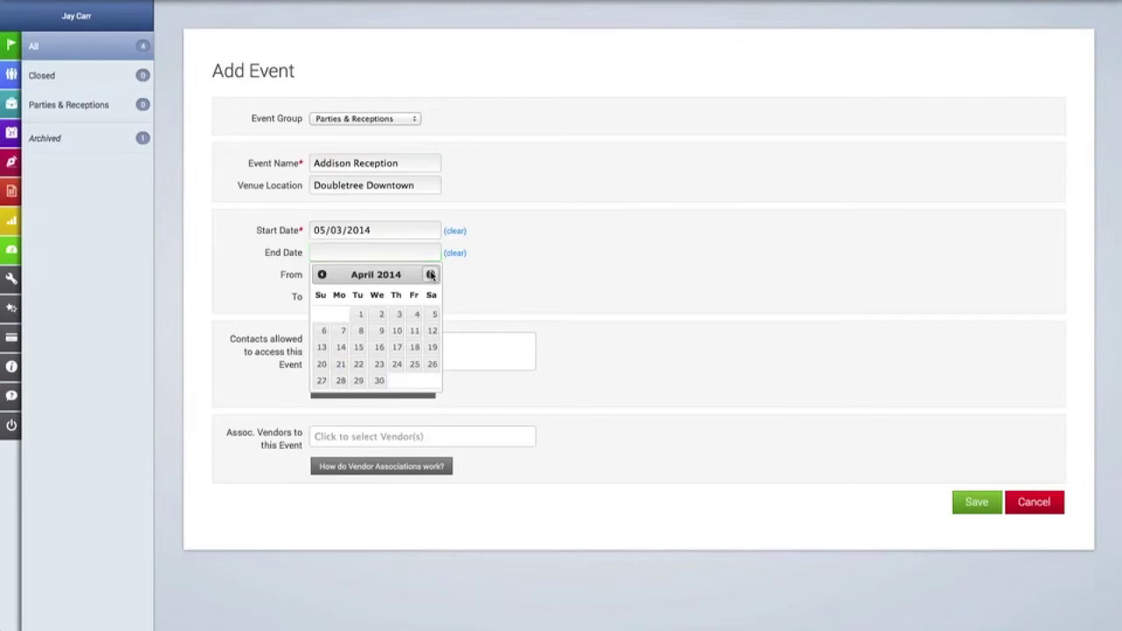
left_click(430, 275)
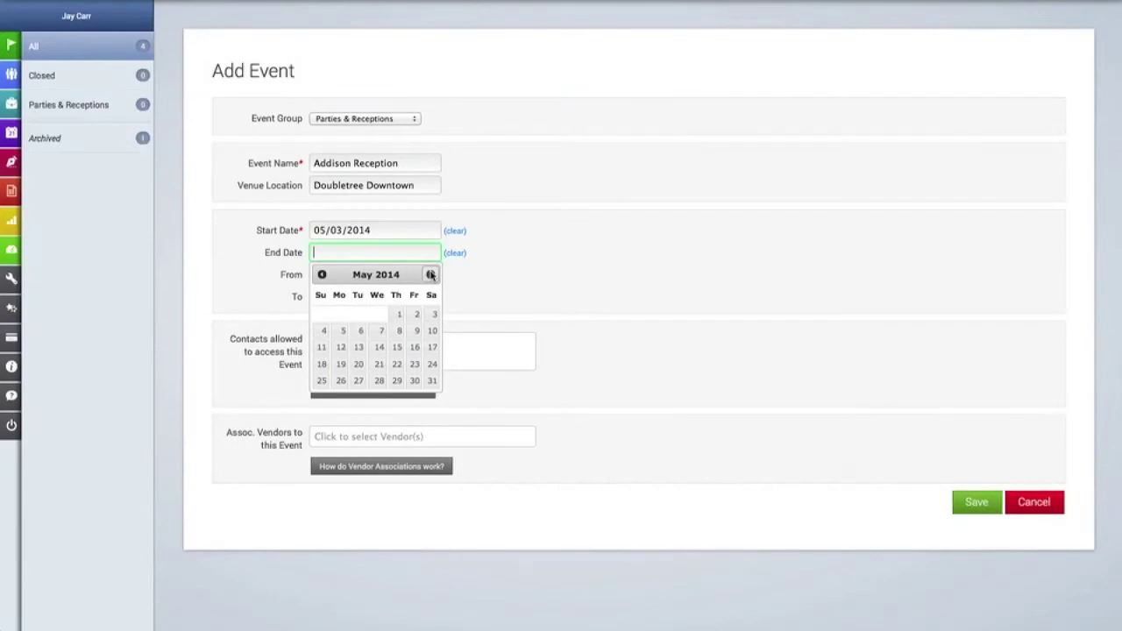
left_click(323, 331)
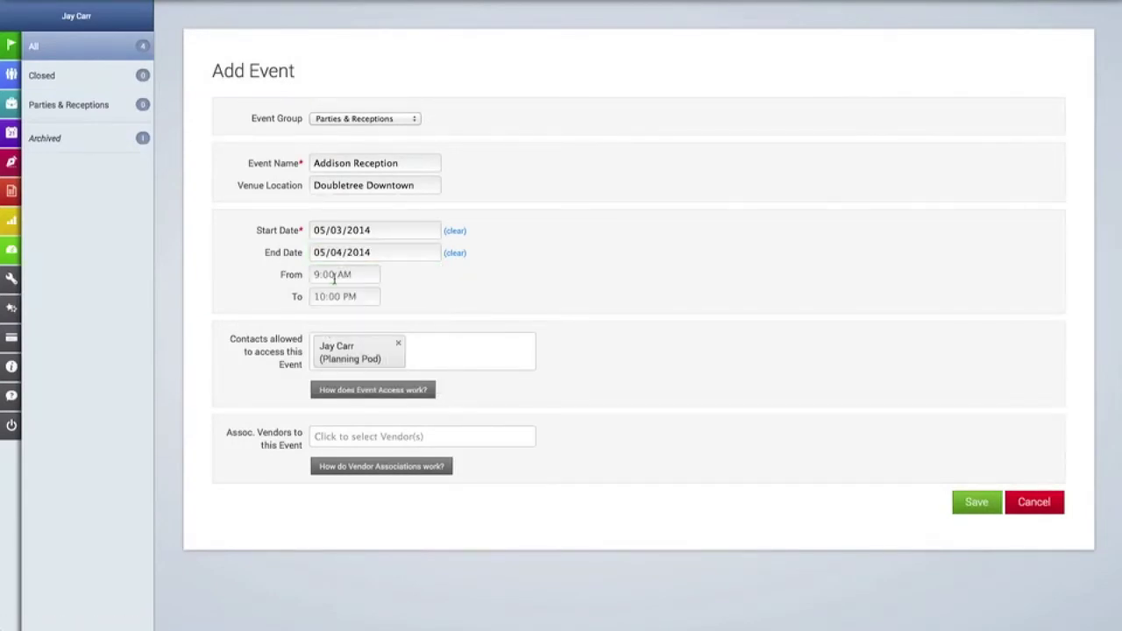
Step: Set the event's time to run from 5:00 pm to 11:00 am
left_click(334, 277)
type("5")
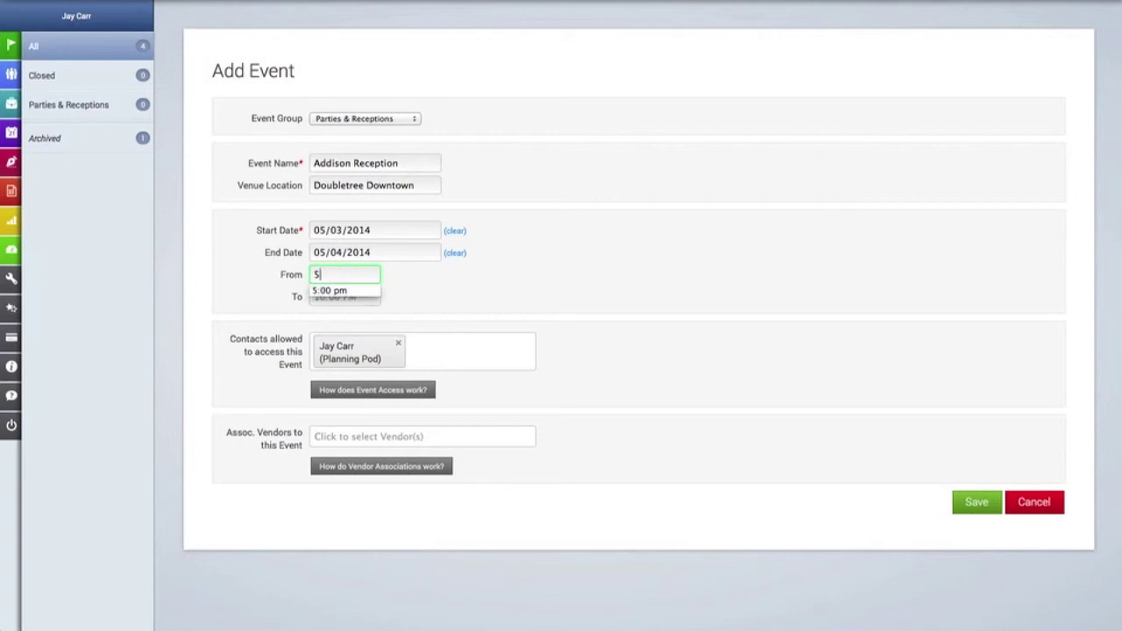
left_click(347, 290)
left_click(347, 297)
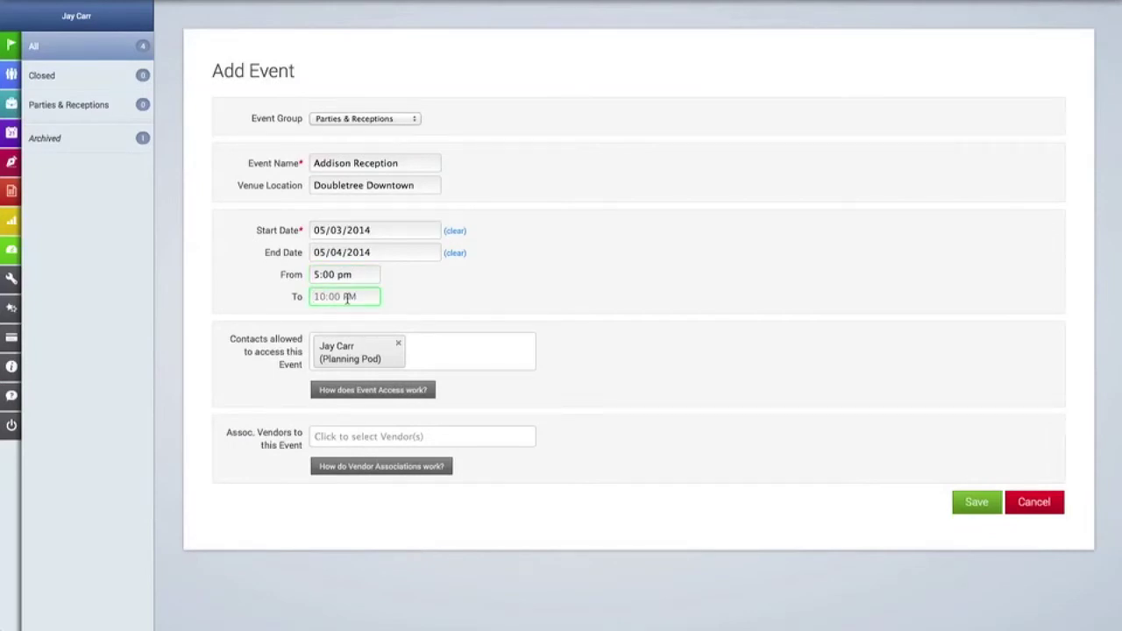
type("11:00 am")
left_click(412, 313)
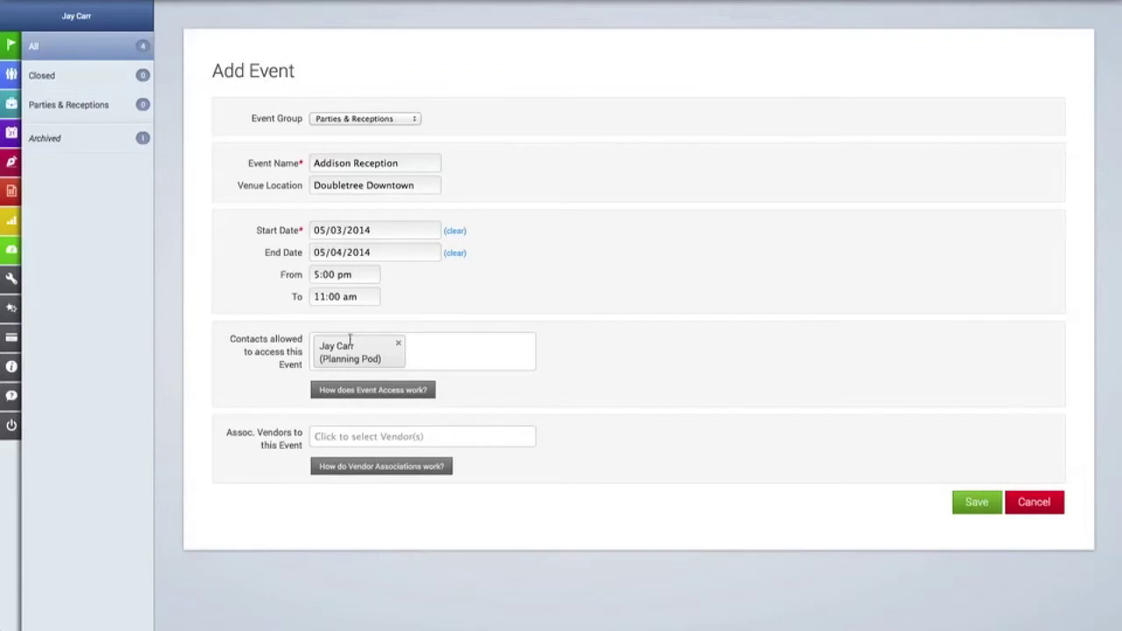
Step: Grant three more contacts, including the consulting-firm contact, access to the event, viewing the access help
left_click(358, 391)
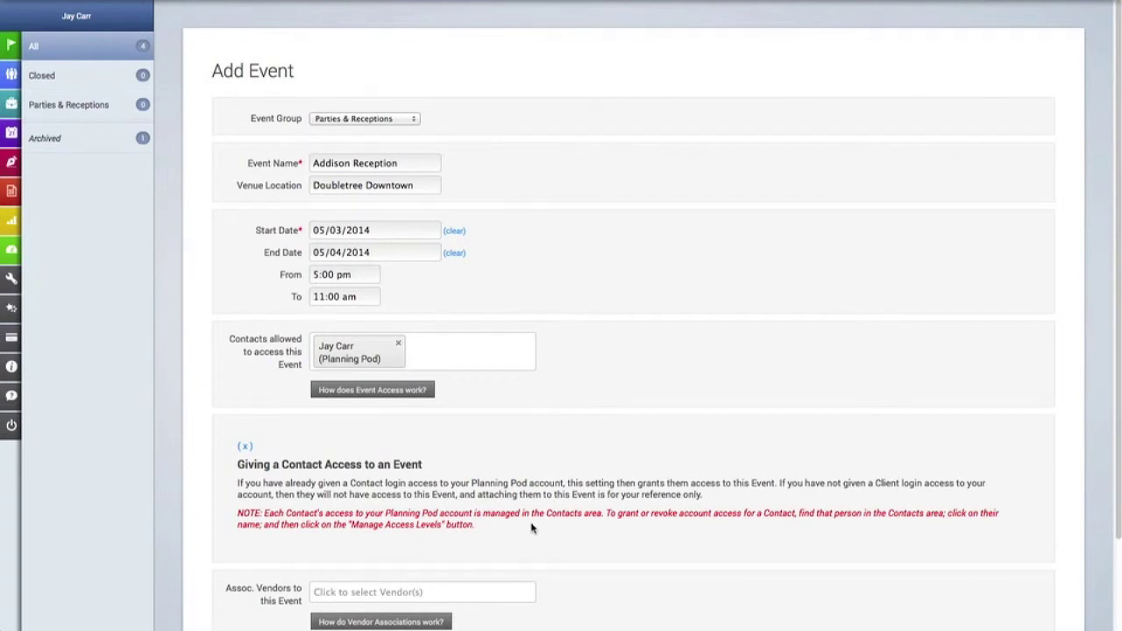
left_click(481, 350)
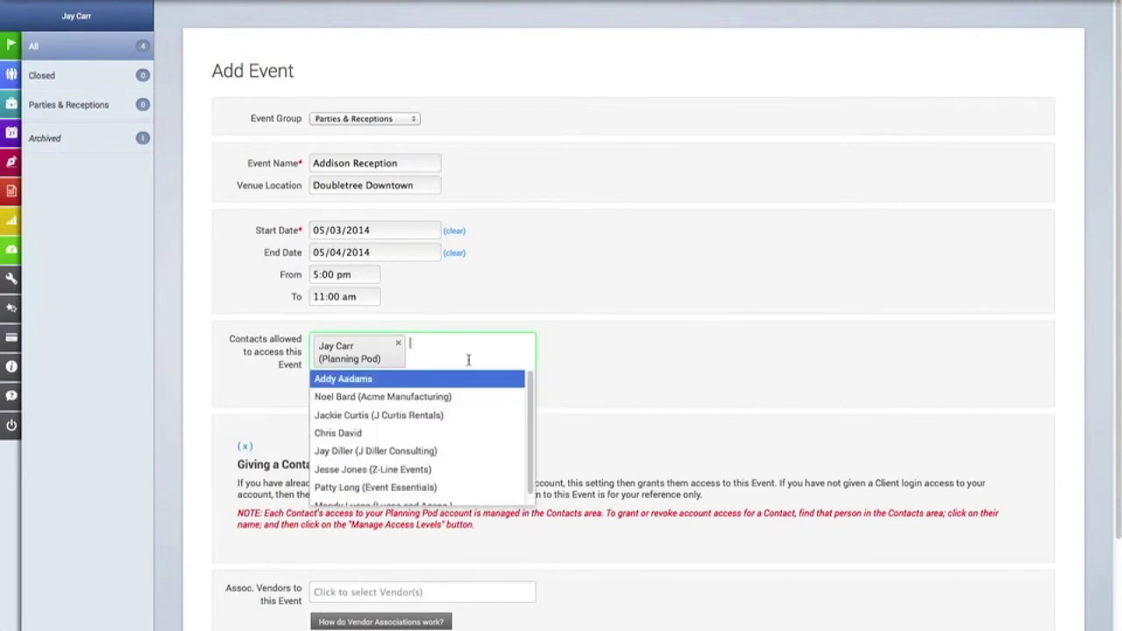
left_click(435, 450)
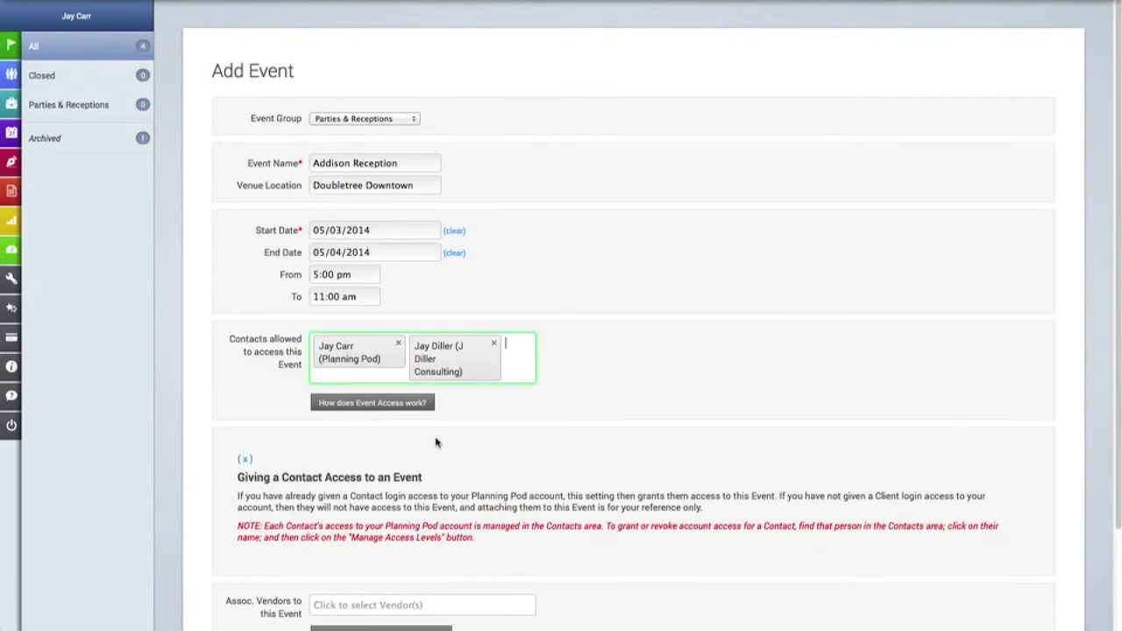
left_click(514, 359)
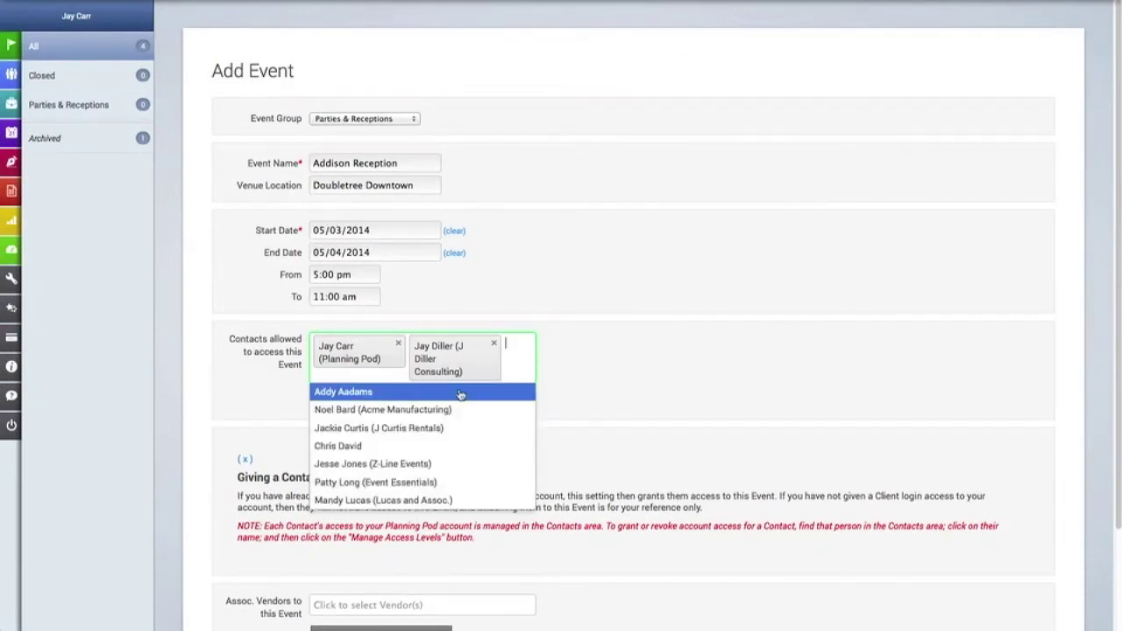
left_click(461, 395)
left_click(470, 389)
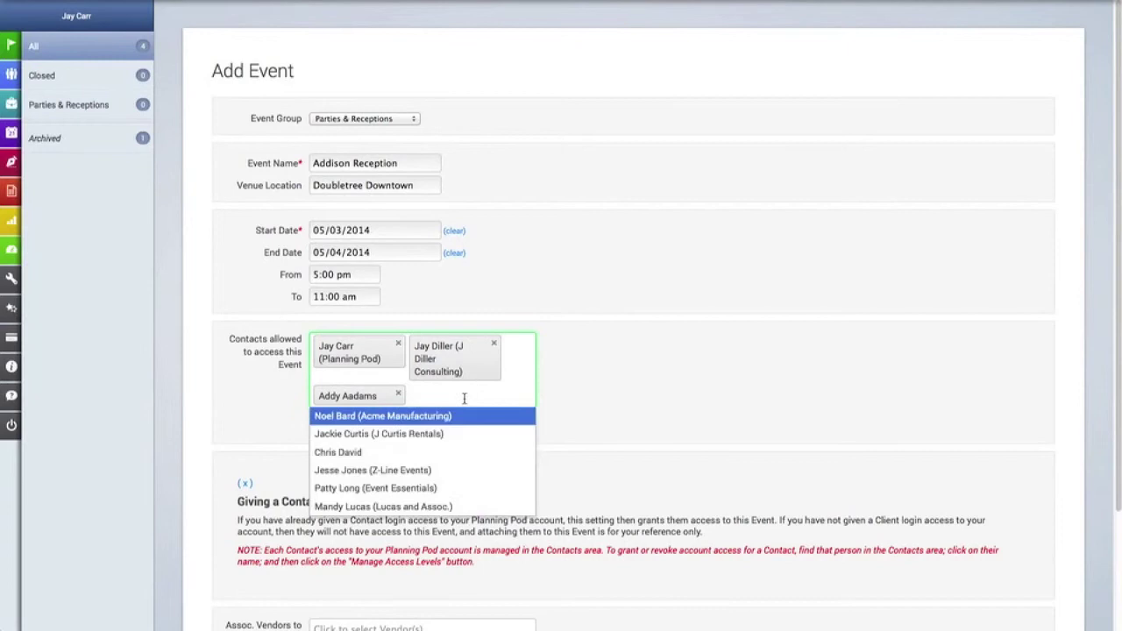
left_click(431, 452)
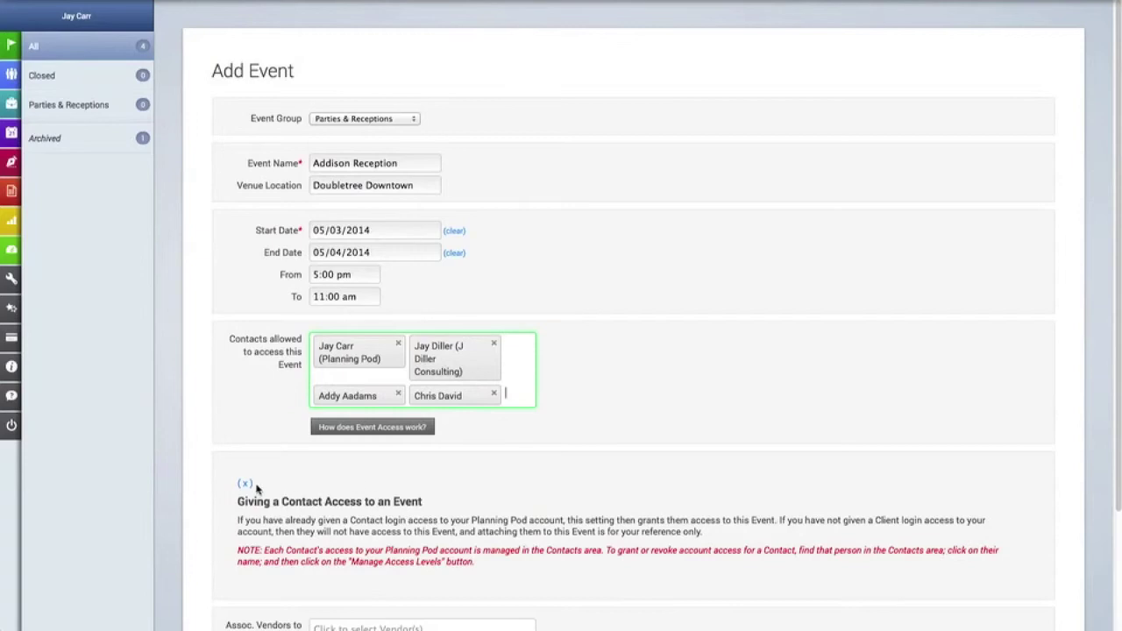
left_click(244, 483)
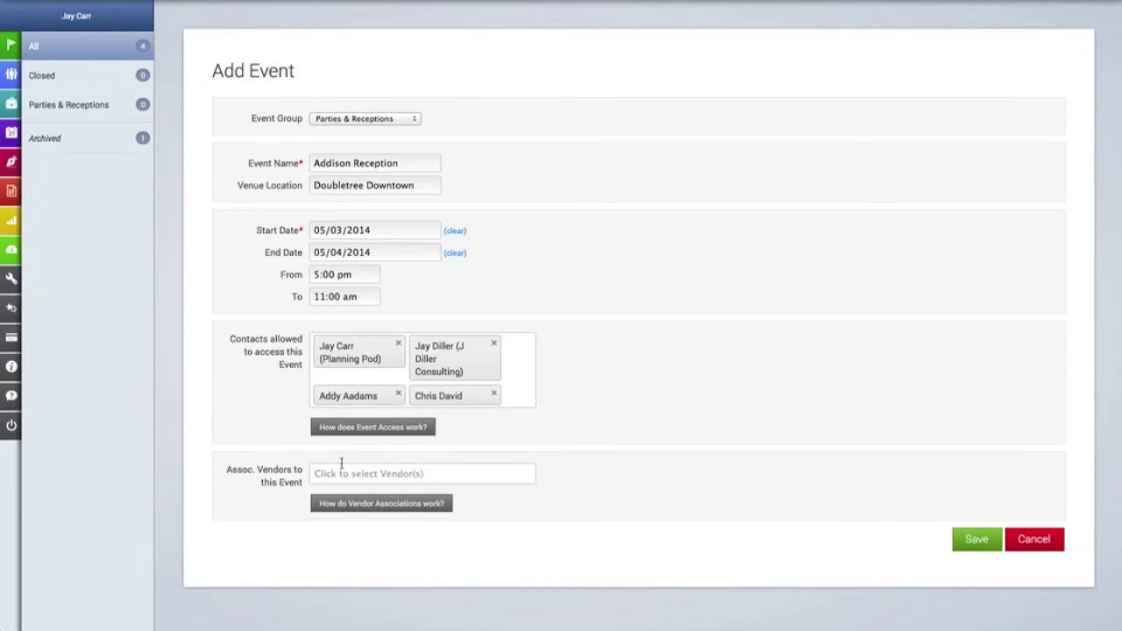
Step: Associate Event Essentials, Z-Line Events and the rentals company as vendors, then save the event
left_click(342, 509)
scroll(579, 468, "down", 3)
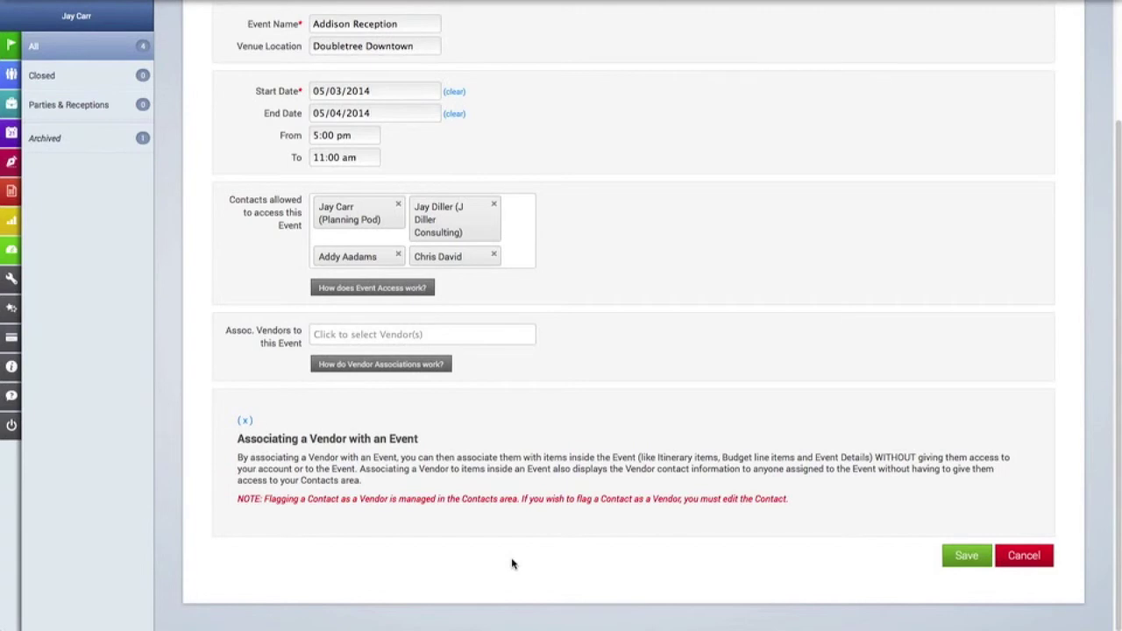
left_click(413, 337)
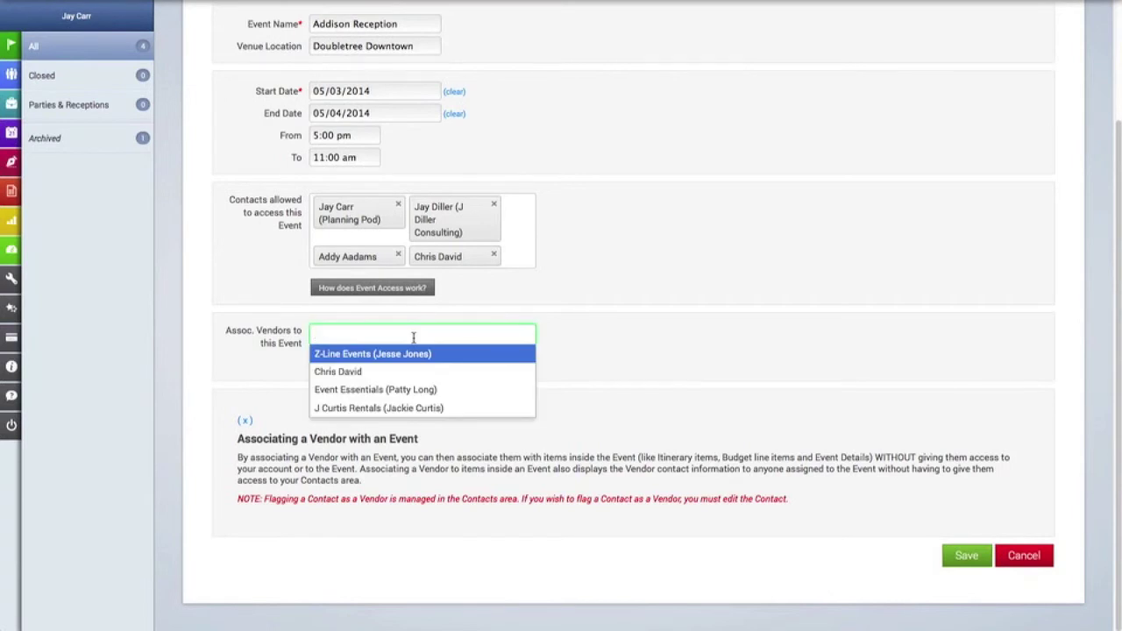
left_click(416, 392)
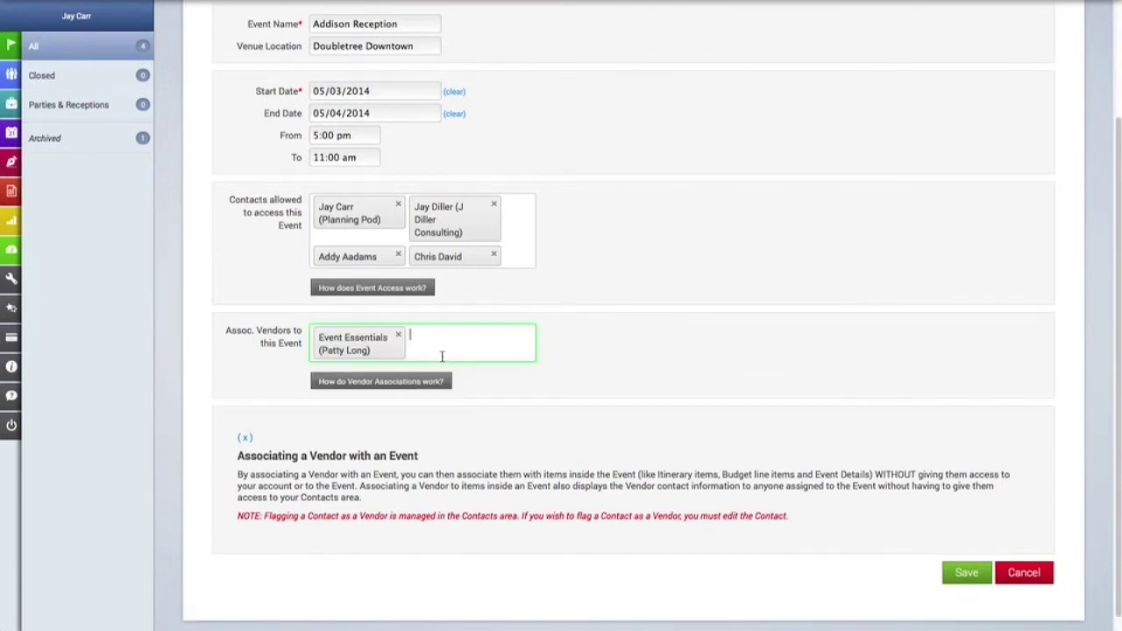
left_click(443, 354)
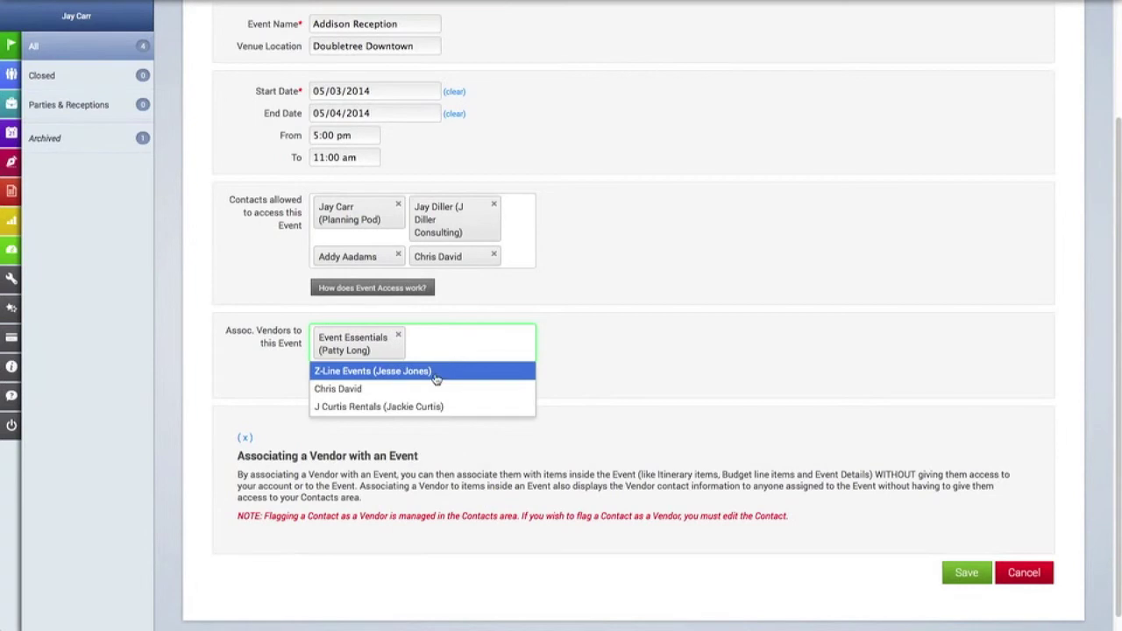
left_click(436, 374)
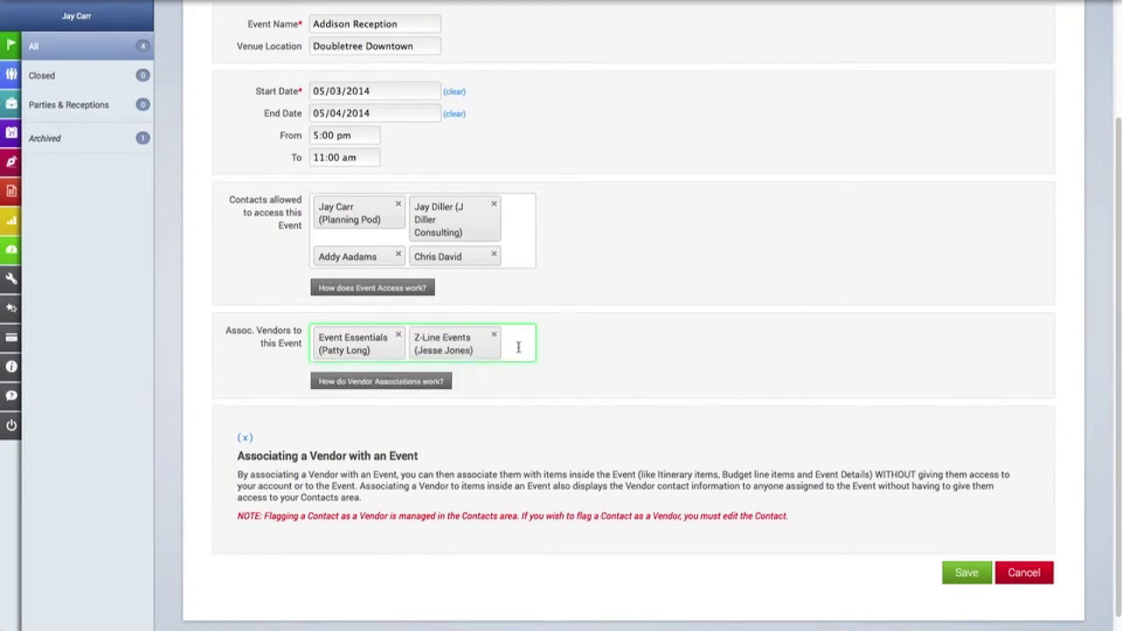
left_click(518, 346)
left_click(477, 388)
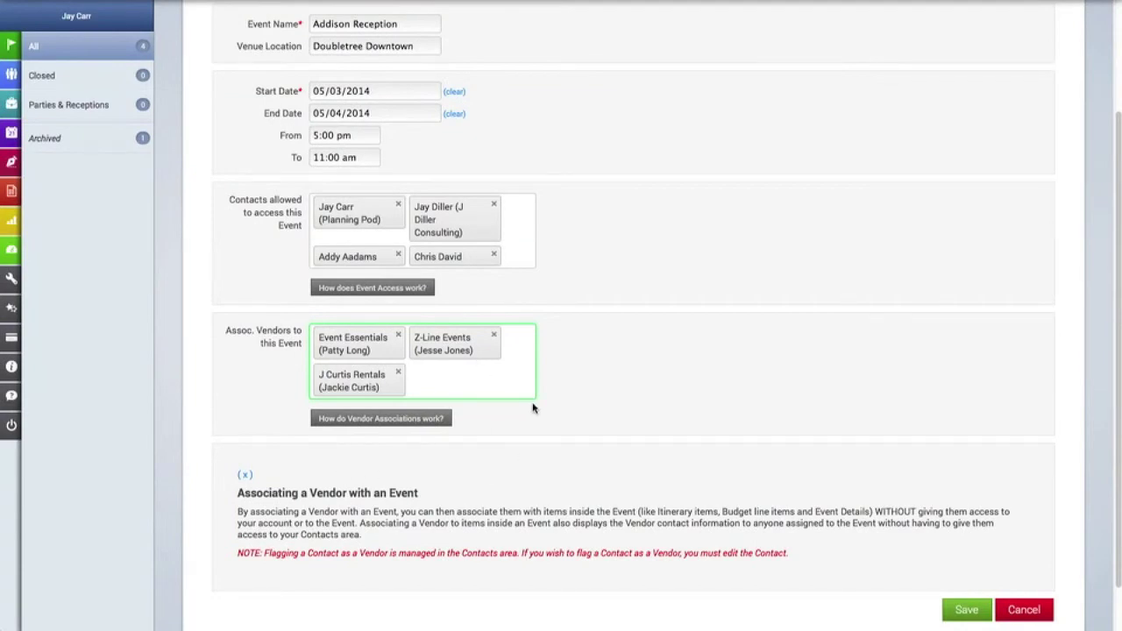
scroll(795, 440, "down", 2)
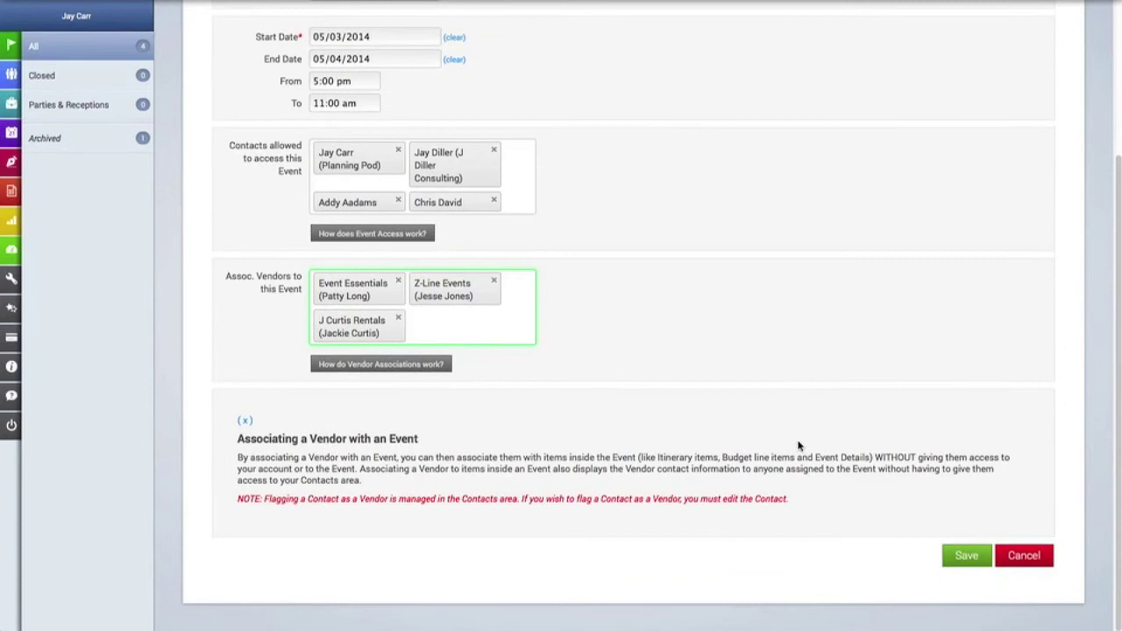
left_click(964, 556)
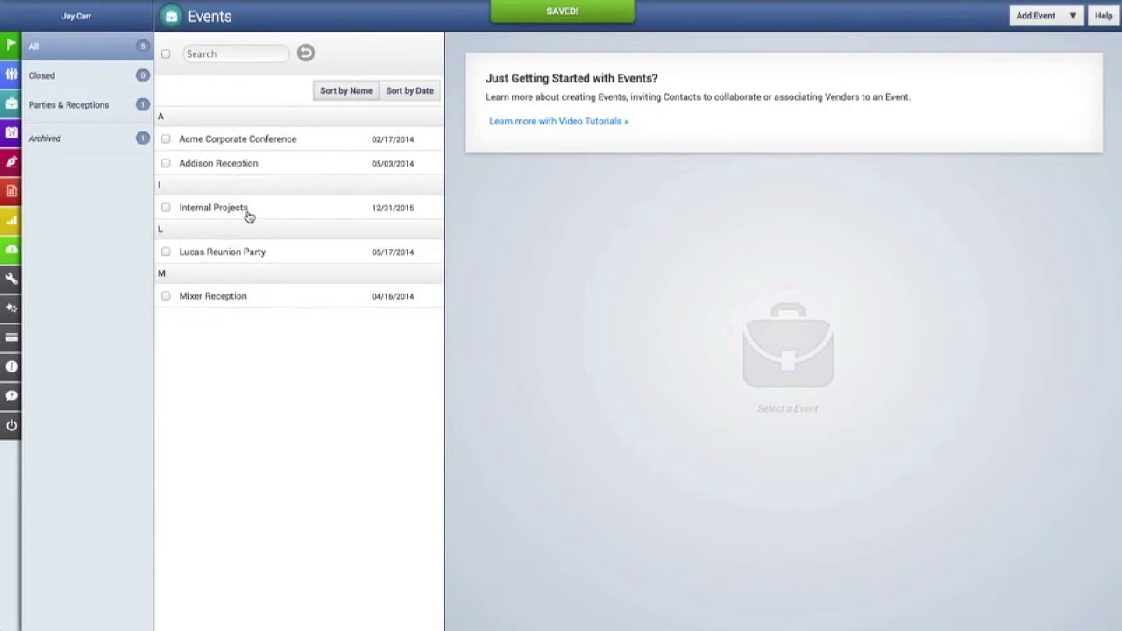
Step: Open Addison Reception from the Events list to view its details and tools
left_click(246, 166)
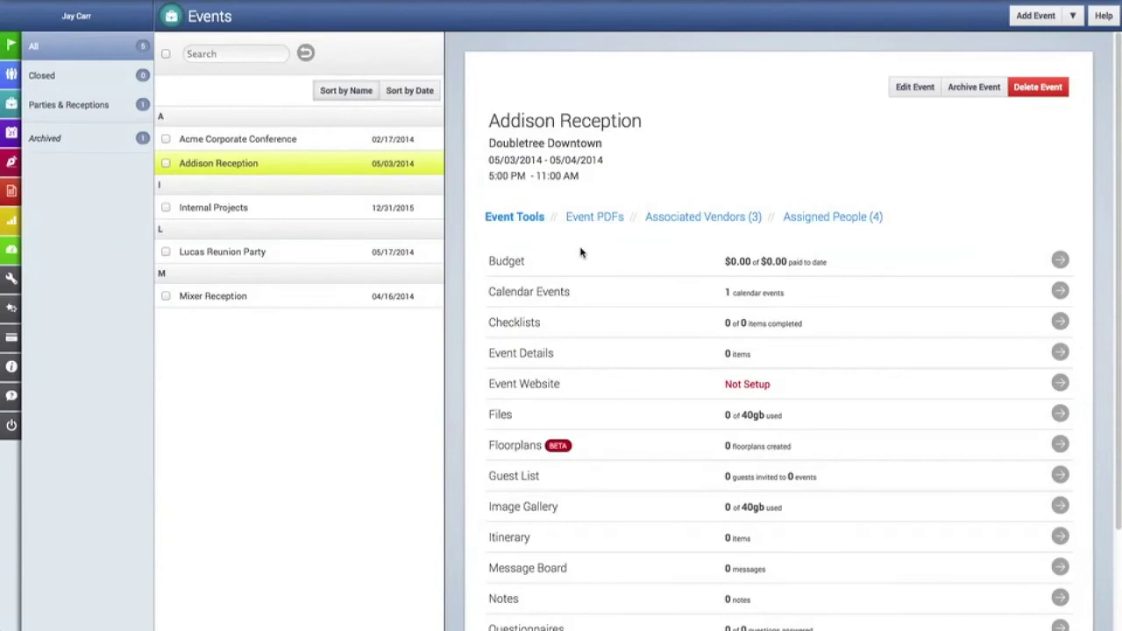
Step: Edit Addison Reception and grant one more contact access to it
left_click(914, 88)
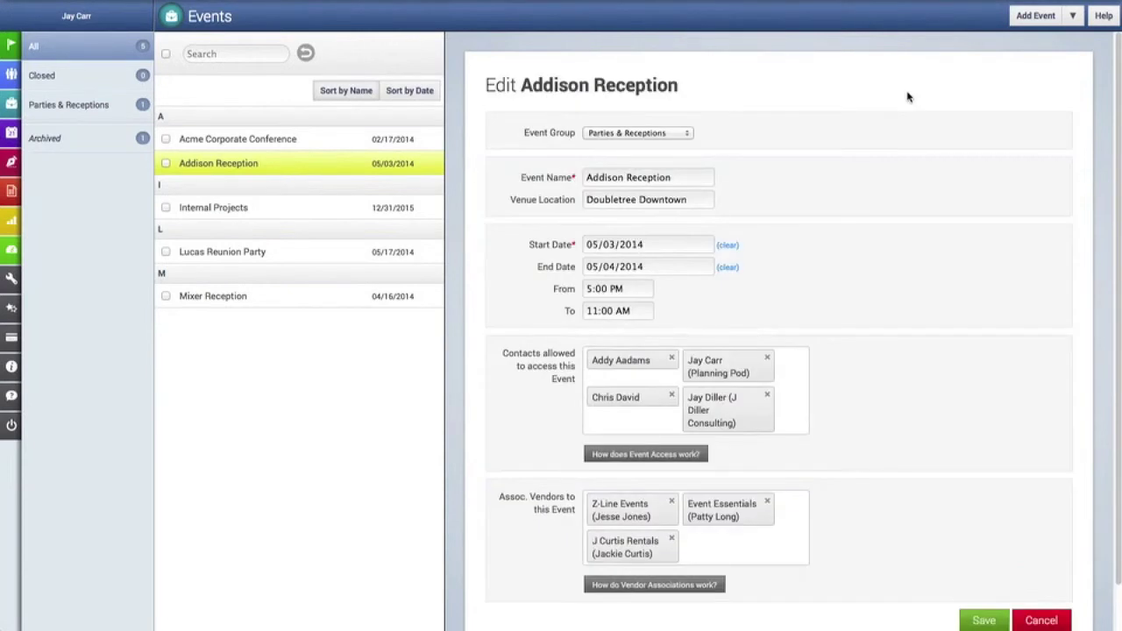
left_click(792, 384)
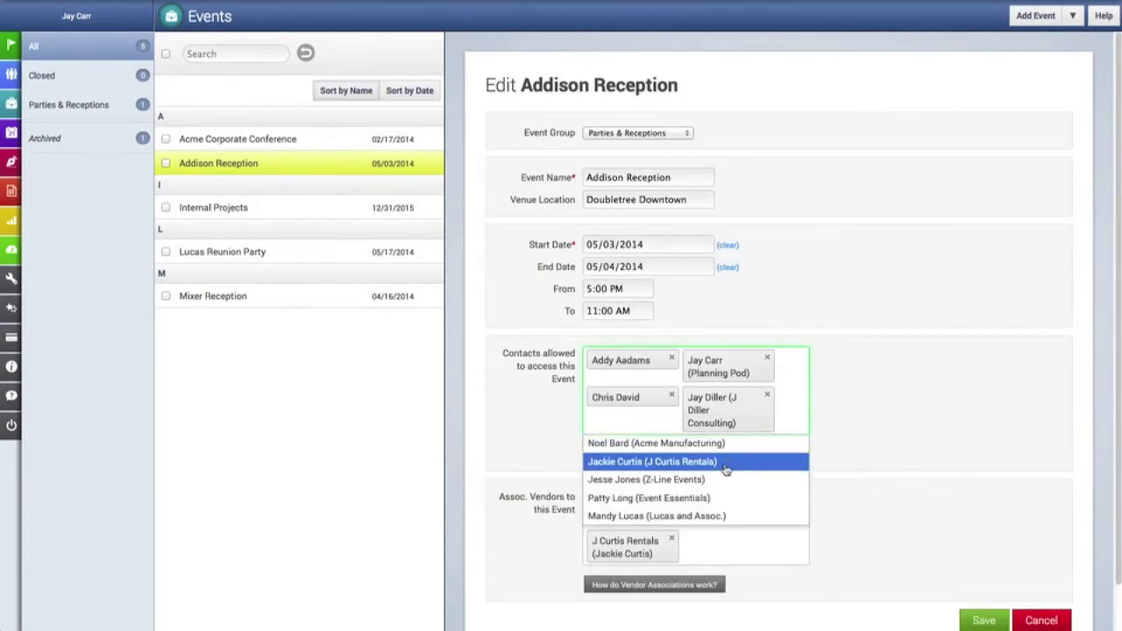
left_click(727, 517)
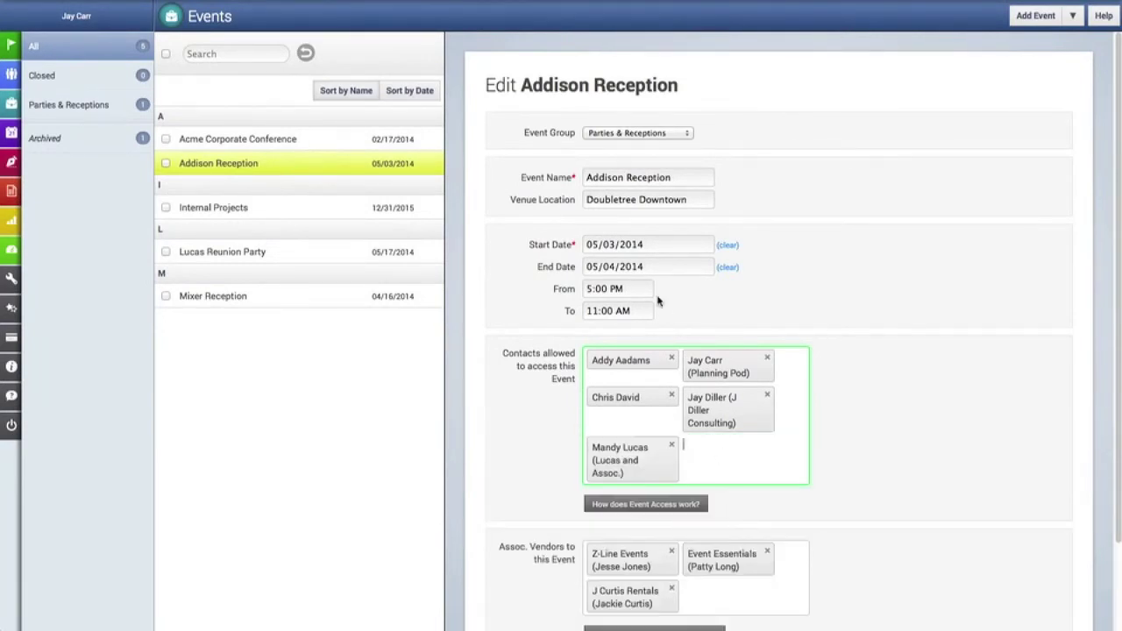
Step: Change the end date to 05/03/2014 and end time to 11:30 pm, then save
left_click(650, 269)
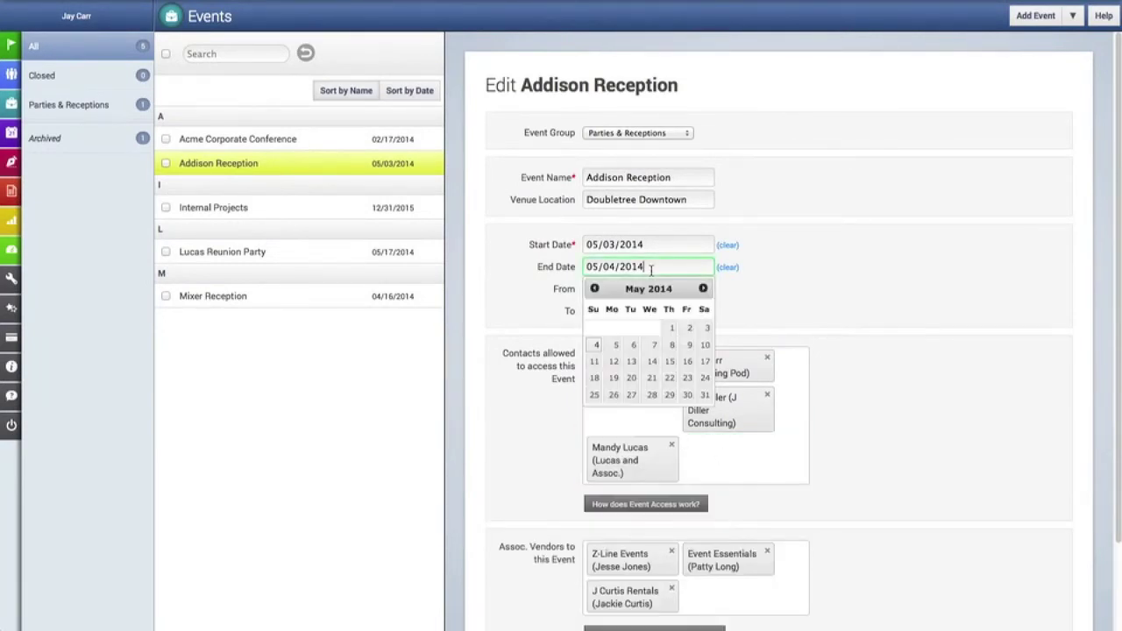
left_click(704, 328)
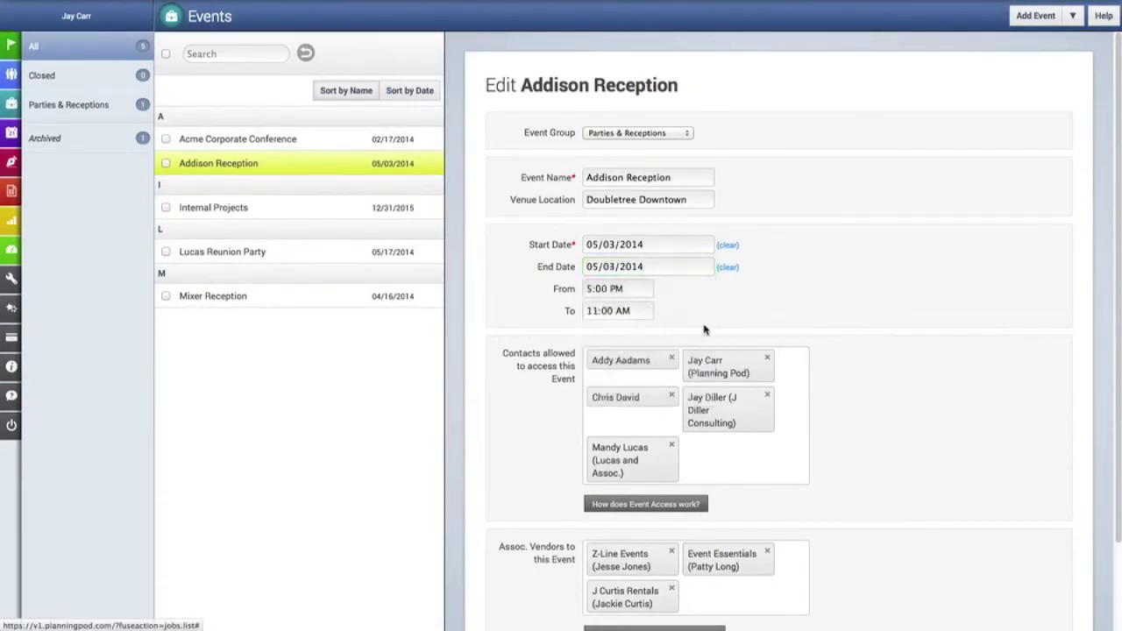
left_click(638, 310)
left_click_drag(638, 310, 555, 310)
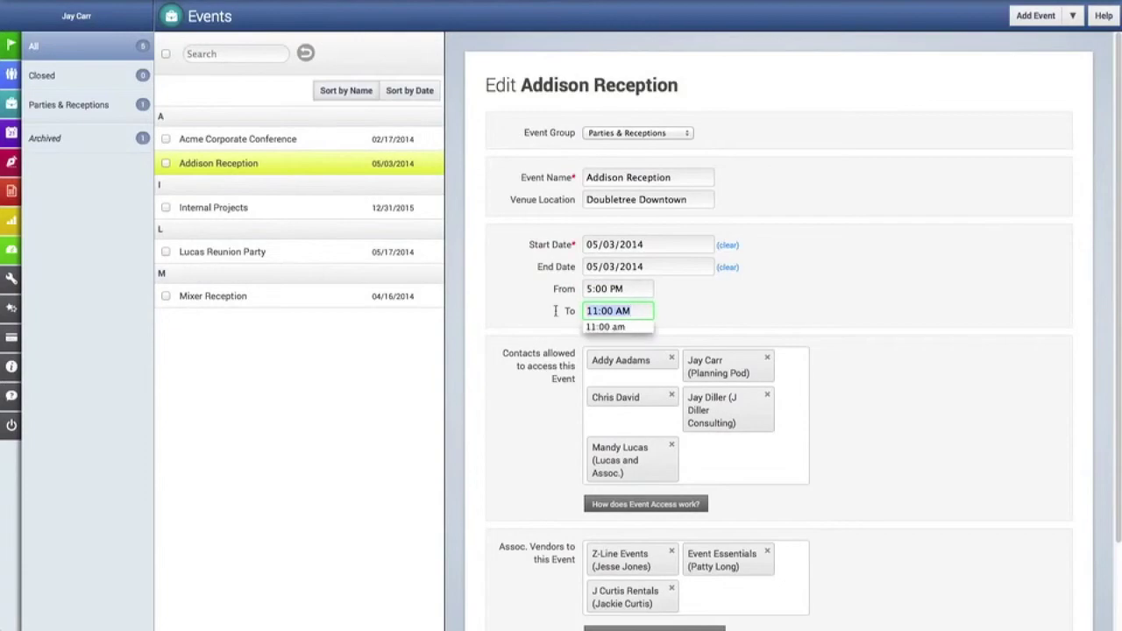
type("11:30")
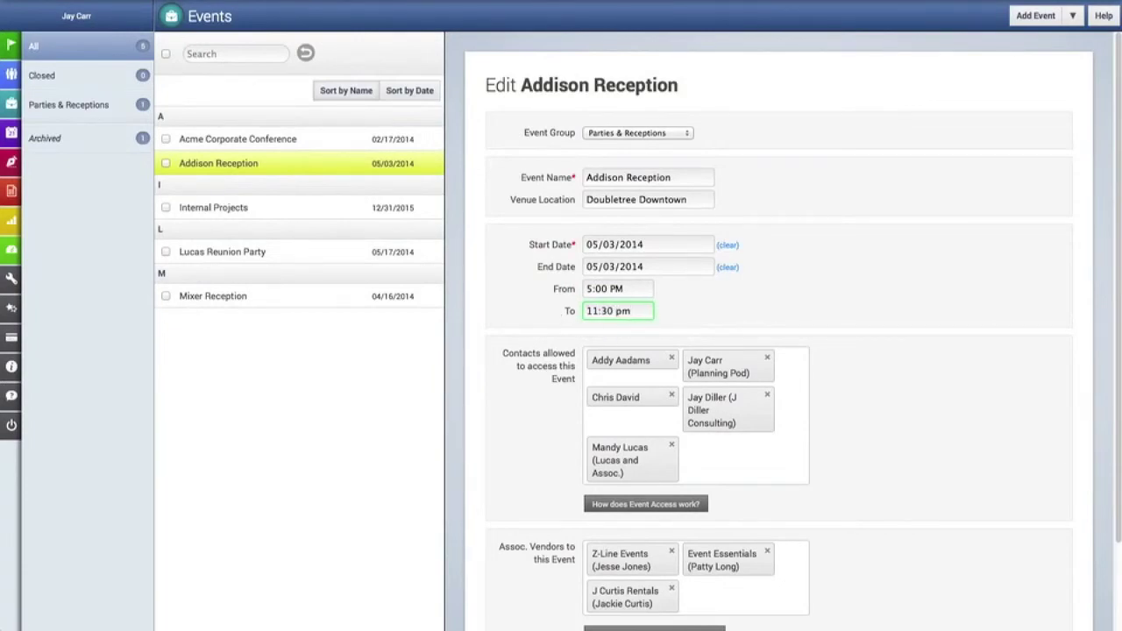
scroll(690, 291, "down", 2)
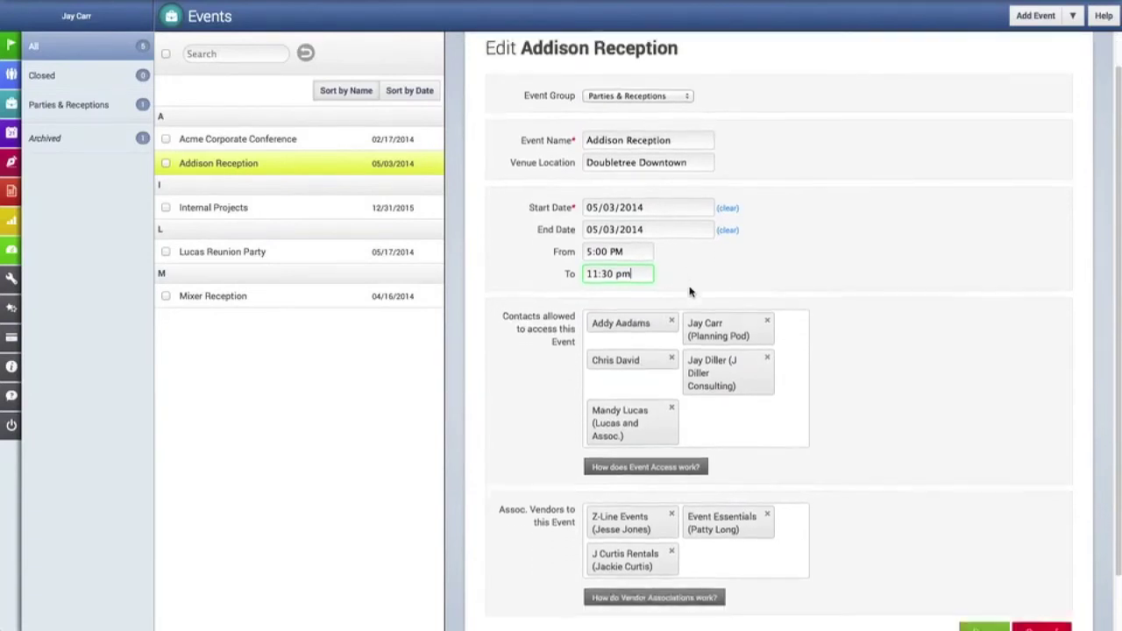
left_click(982, 574)
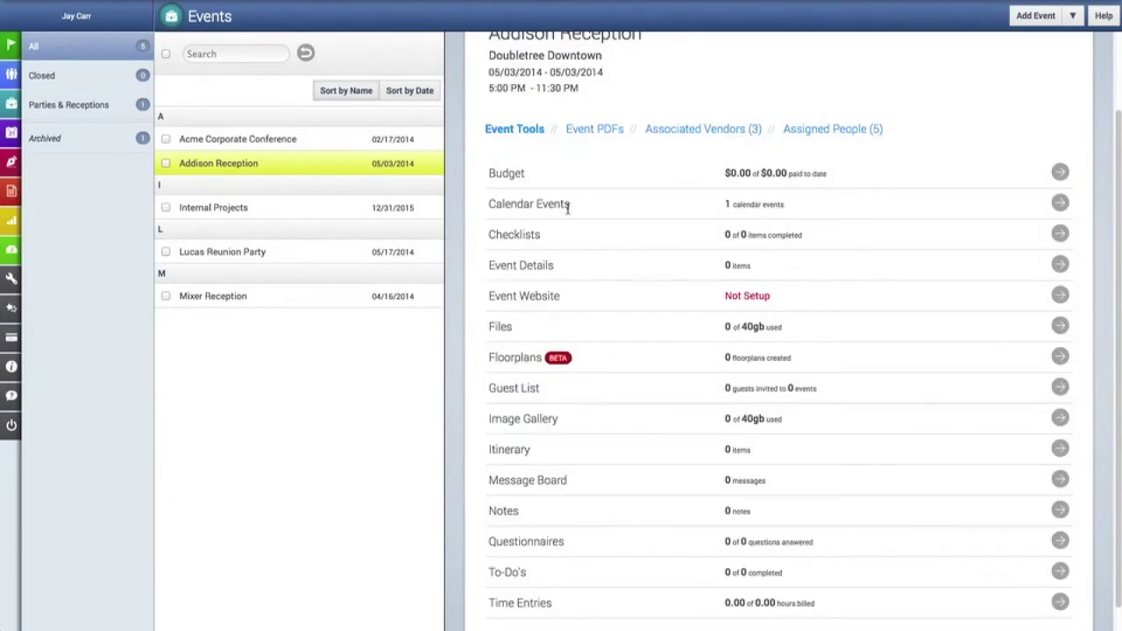
Step: Browse the Event Tools list, then show the Overview, Event Book and Vendor List PDFs
scroll(567, 207, "up", 2)
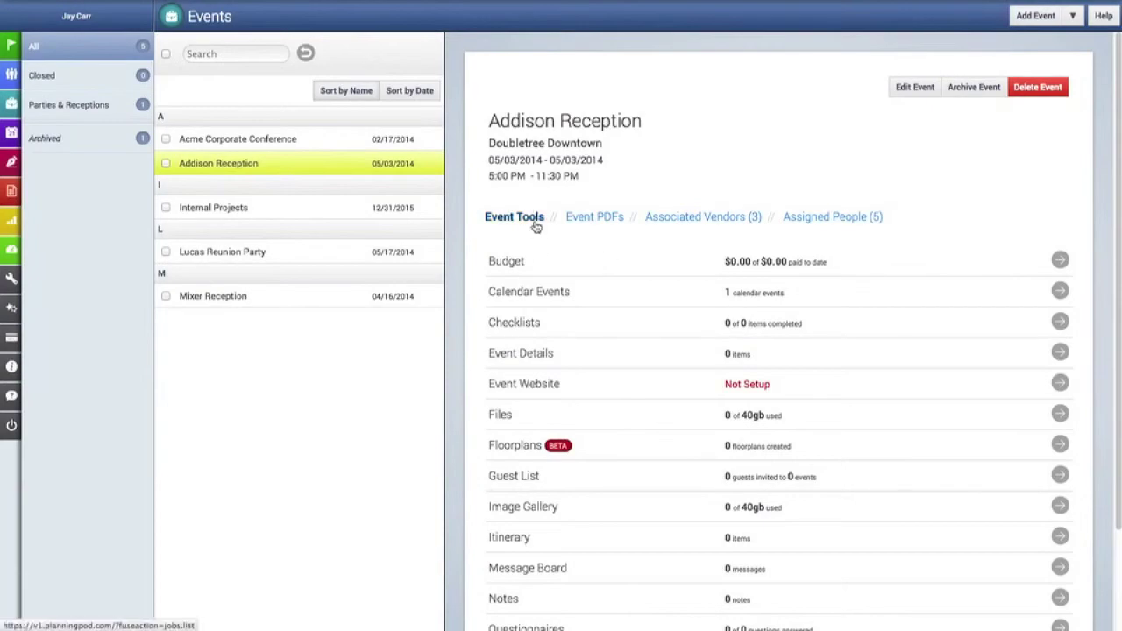
scroll(877, 307, "down", 3)
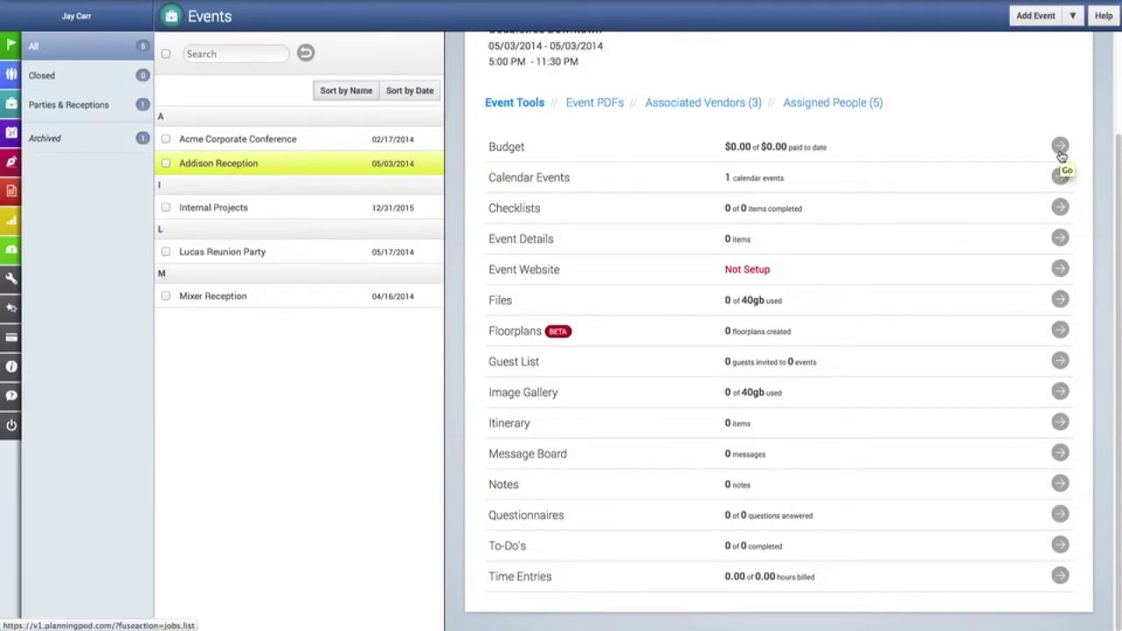
scroll(605, 105, "up", 3)
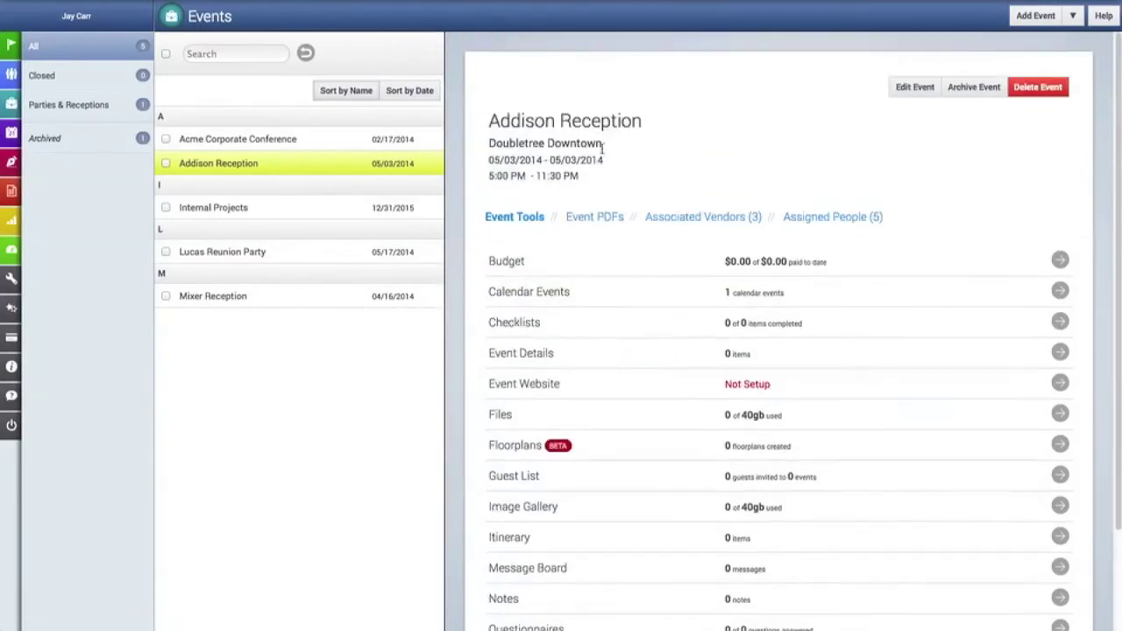
left_click(601, 218)
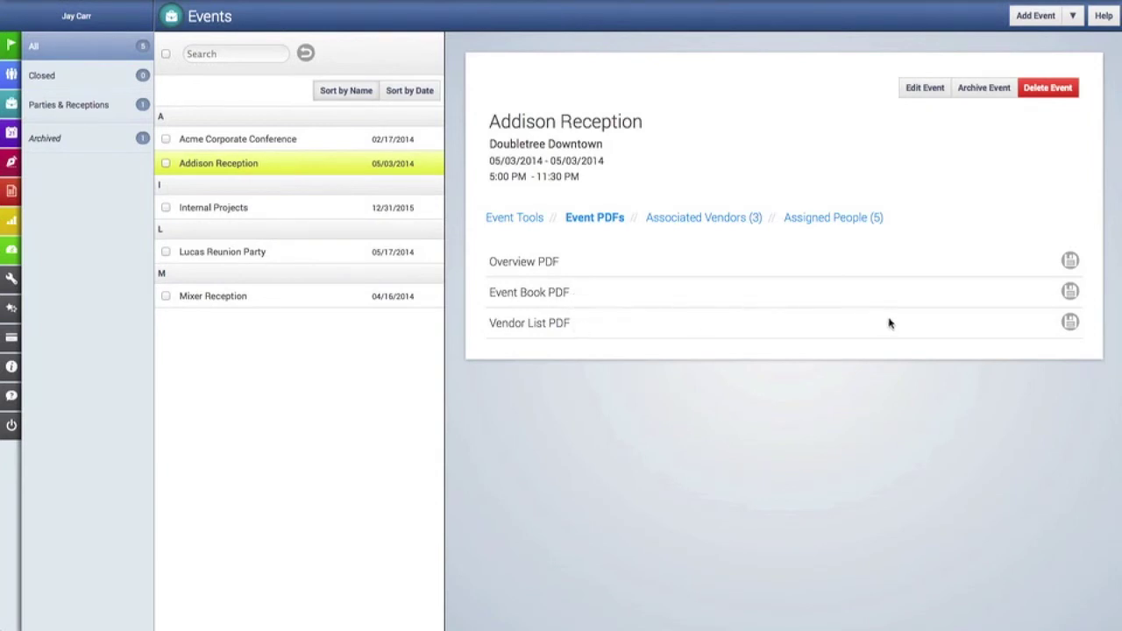
Step: List the three associated vendors, expand Z-Line Events' details, then show the five assigned people
left_click(711, 226)
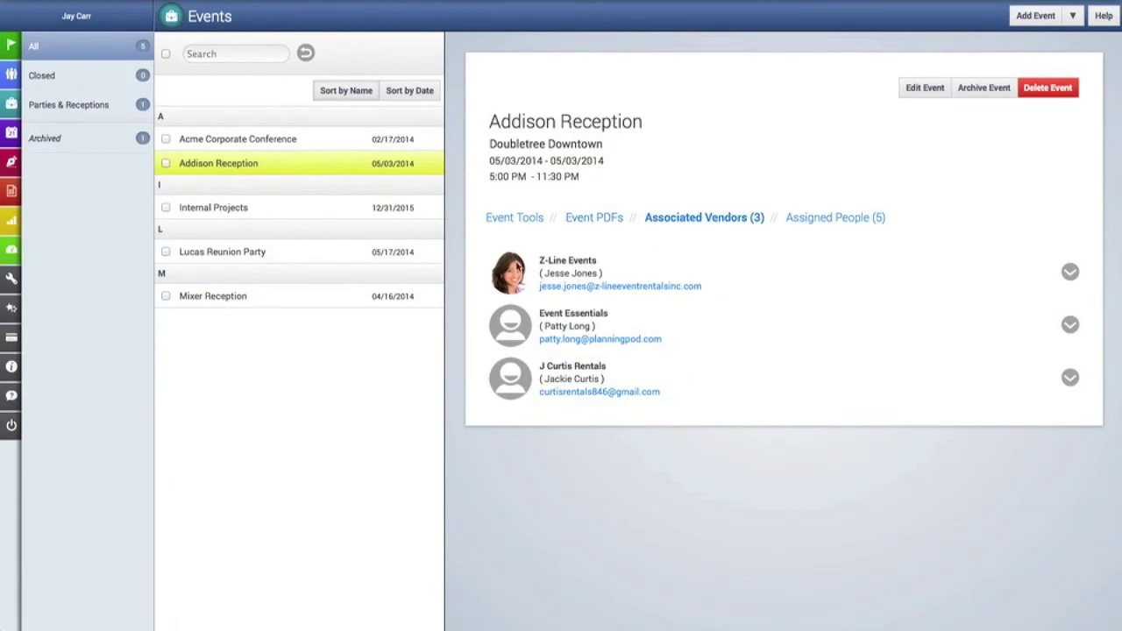
left_click(1070, 274)
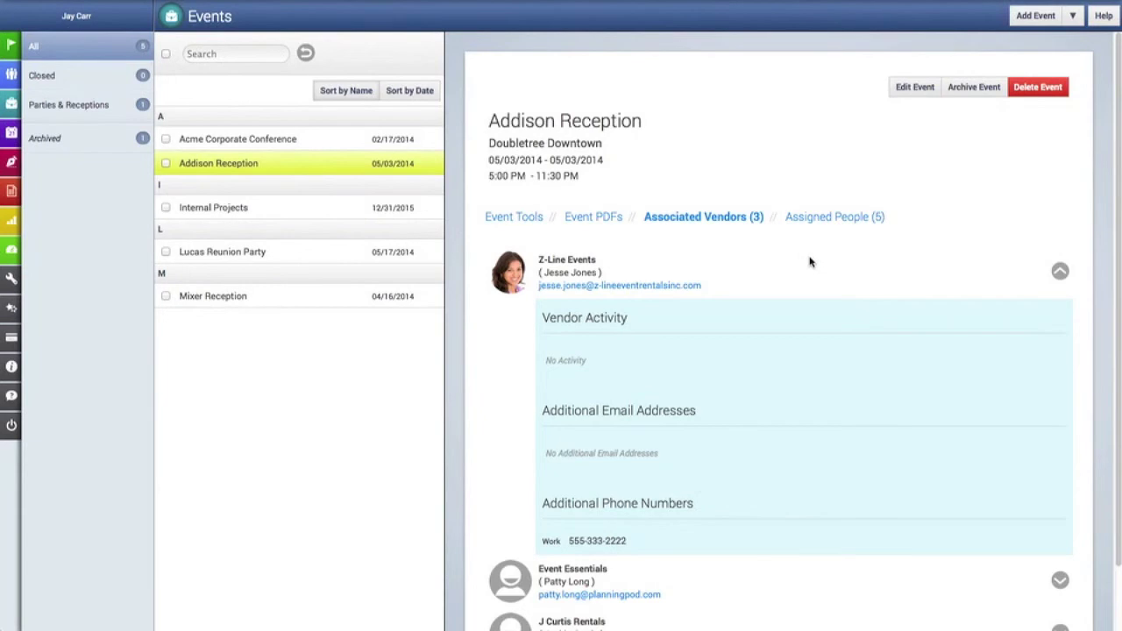
left_click(826, 218)
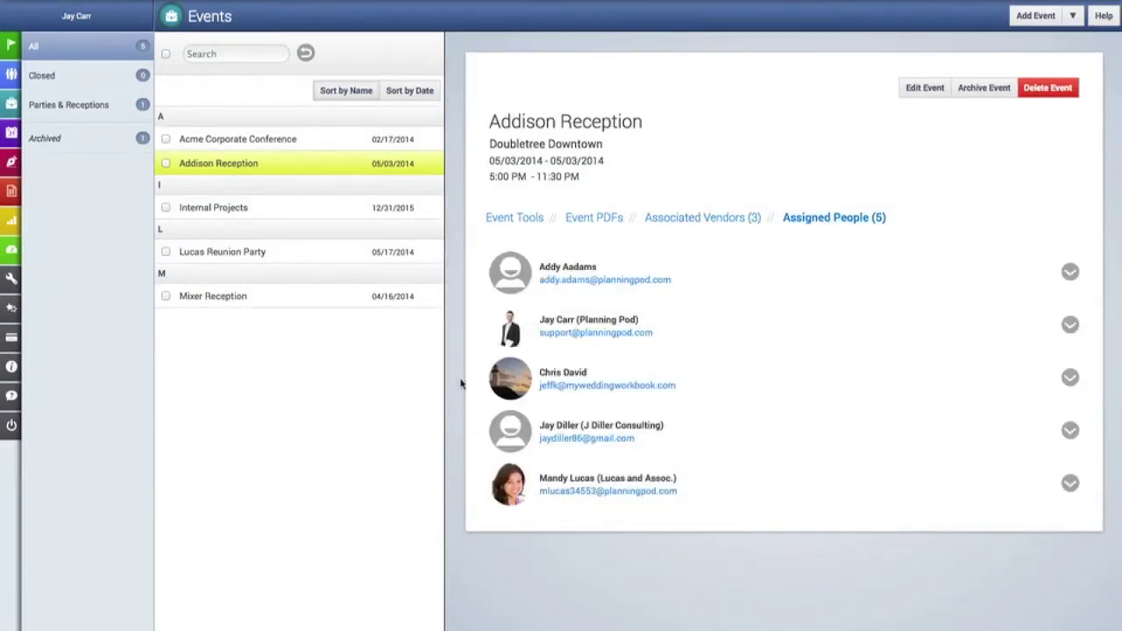
Step: Review the second assigned person's contact details, then go back to Addison Reception's Event Tools list
left_click(1069, 328)
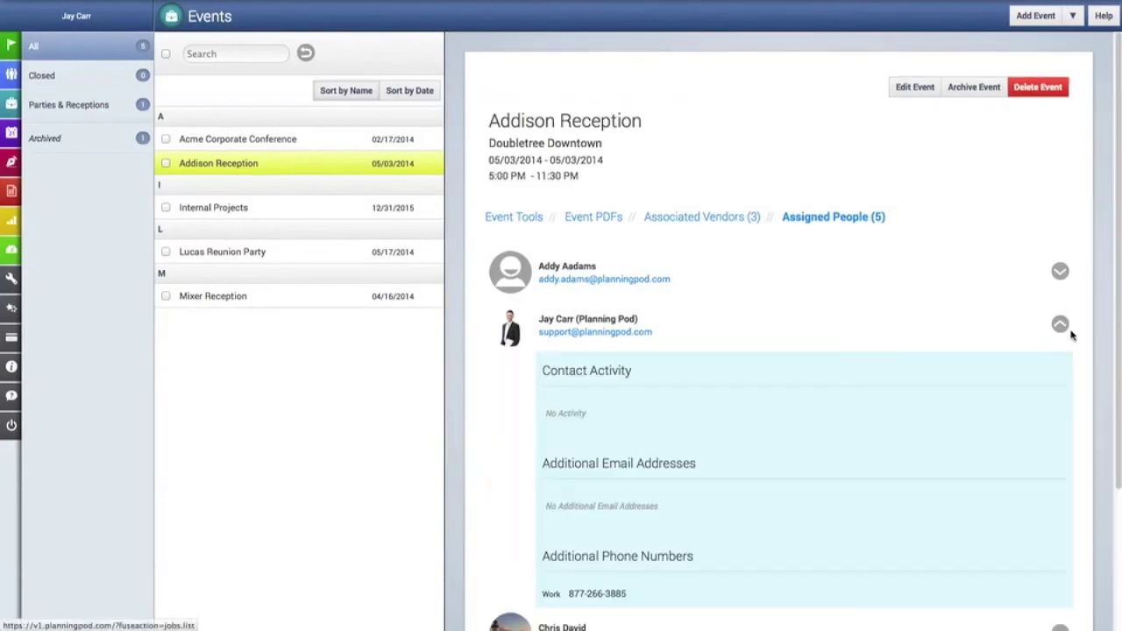
scroll(806, 391, "down", 2)
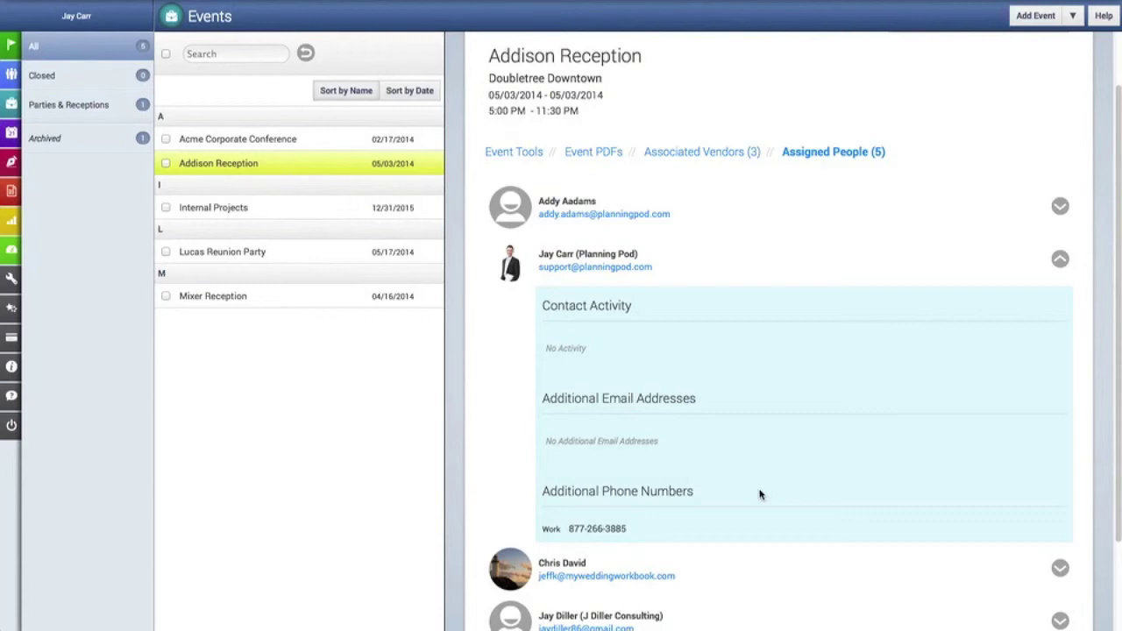
scroll(760, 495, "up", 2)
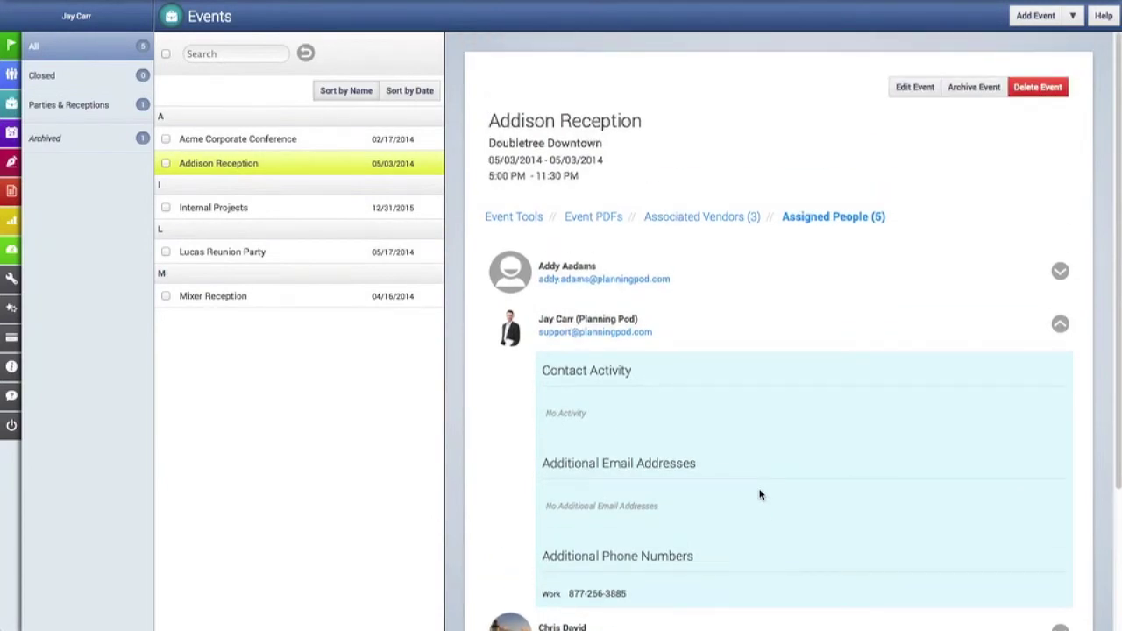
left_click(533, 220)
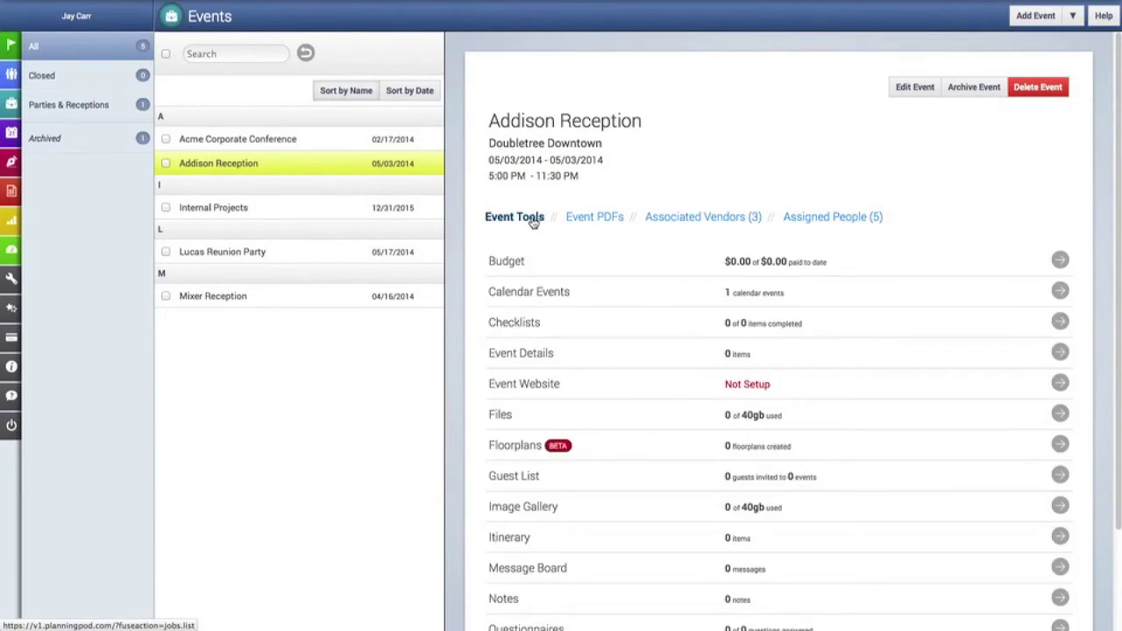
Step: Open Addison Reception's Budget page from the Event Tools list, showing no budget items yet
scroll(536, 251, "down", 1)
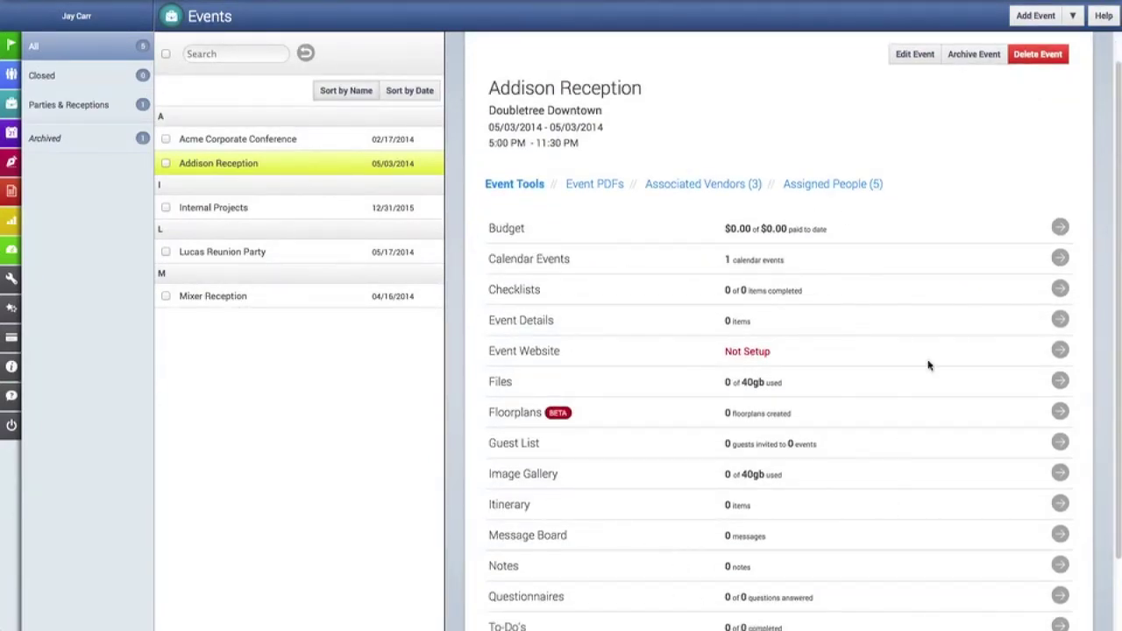
scroll(805, 497, "down", 1)
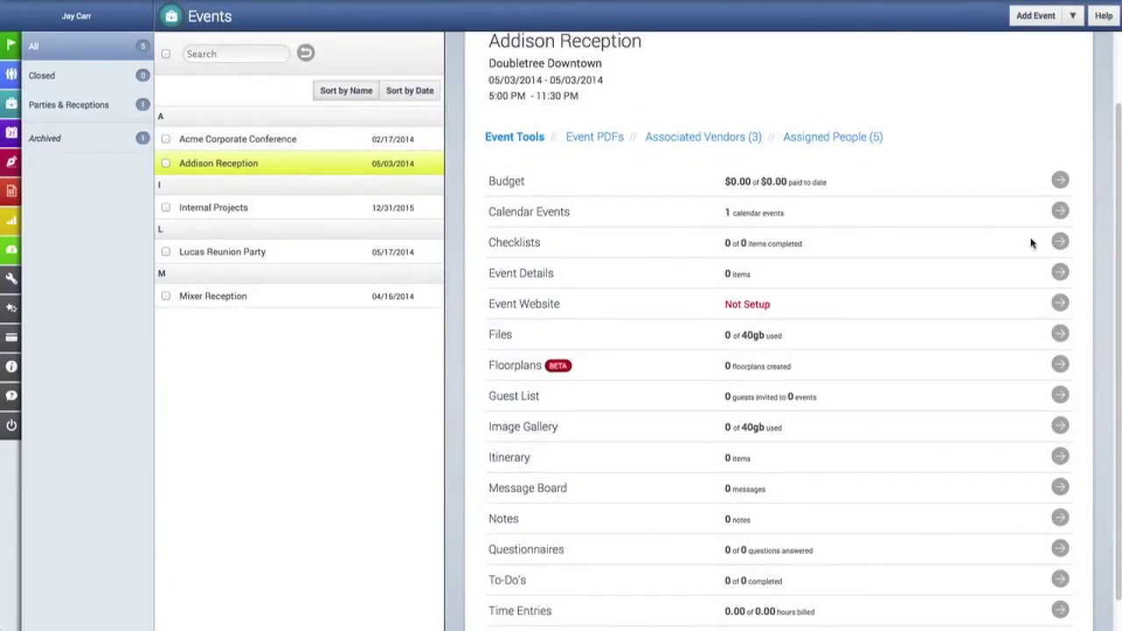
left_click(1060, 186)
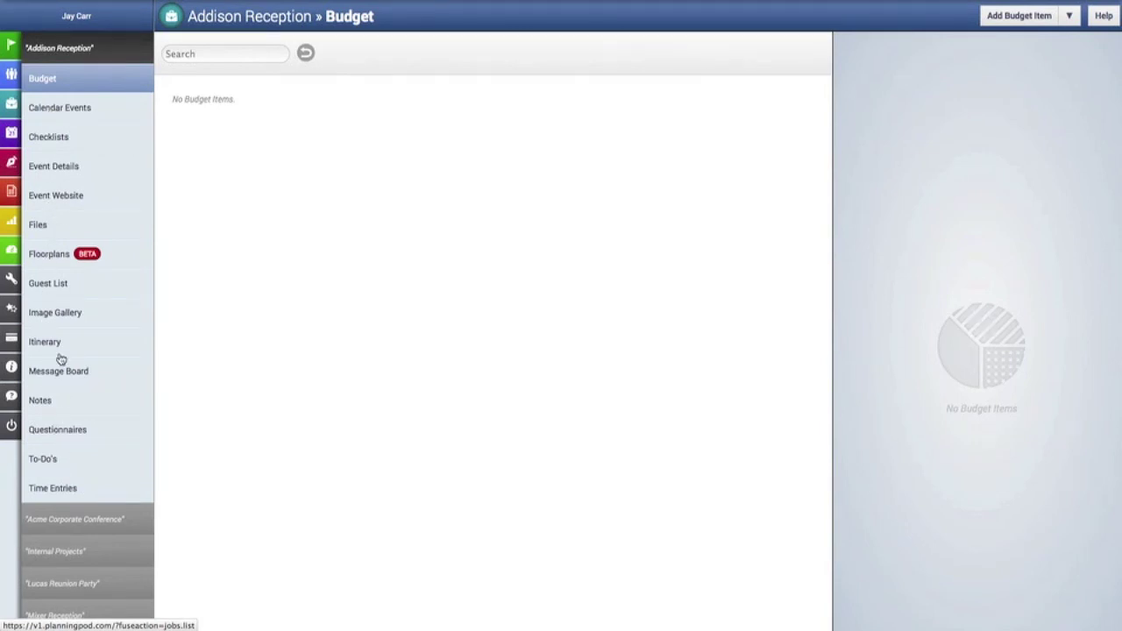
Step: Browse the event's Files and Floorplans pages, then open the Acme Corporate Conference budget
left_click(40, 225)
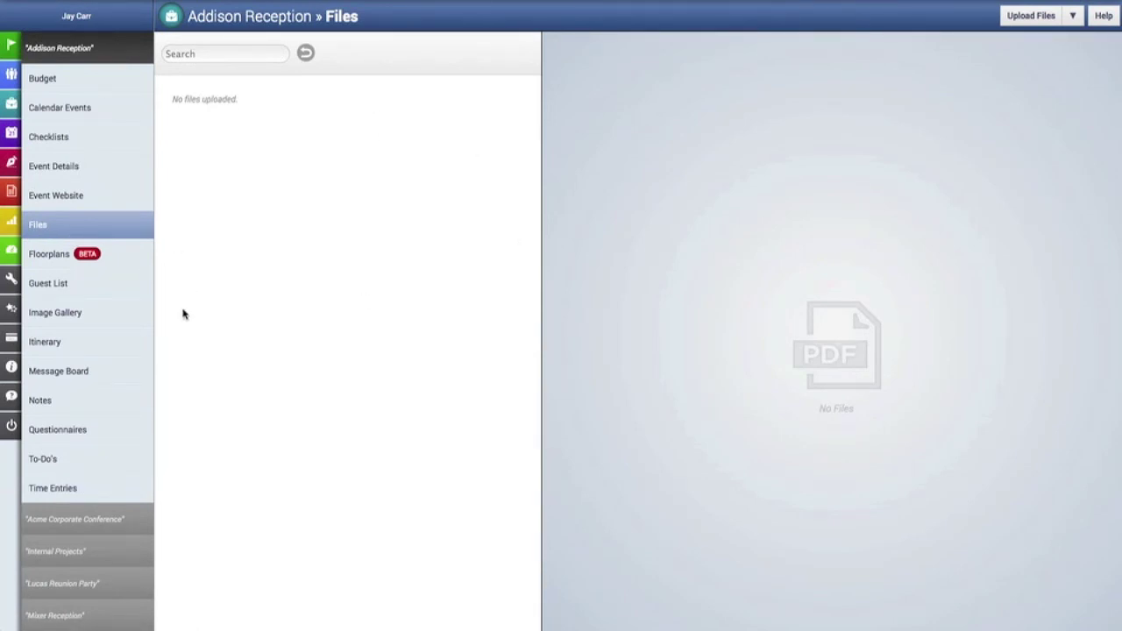
left_click(50, 258)
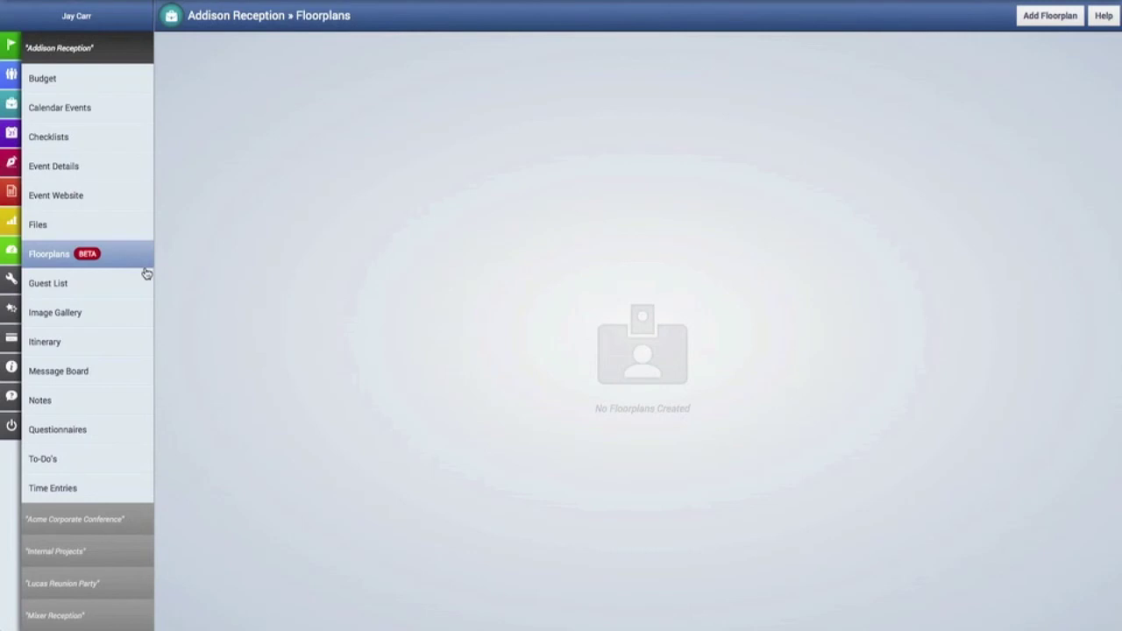
left_click(85, 521)
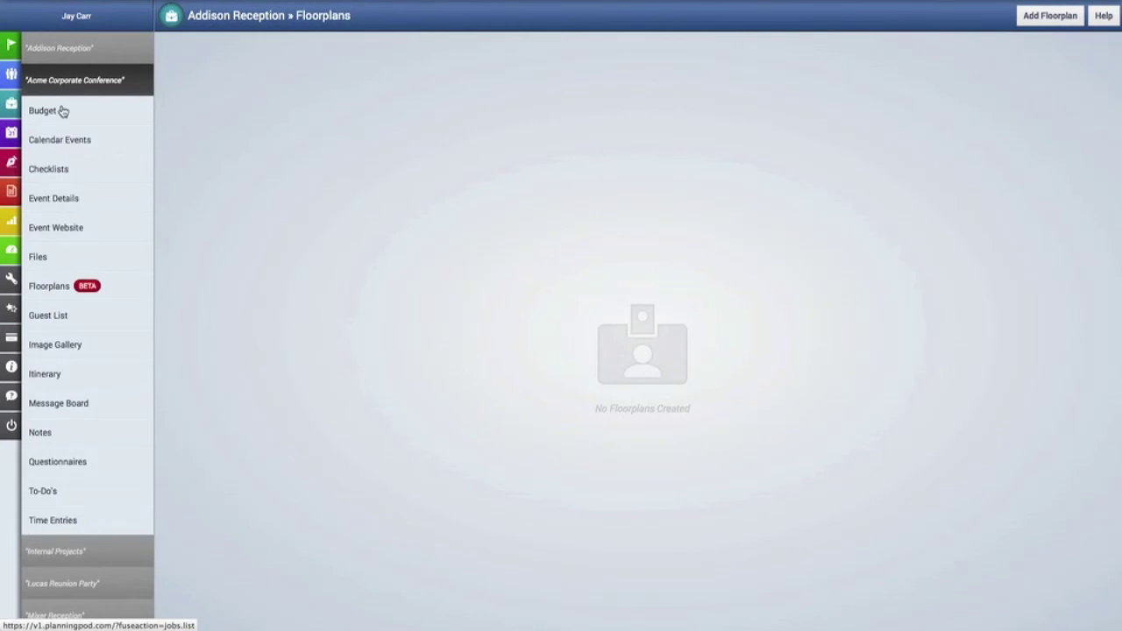
left_click(64, 112)
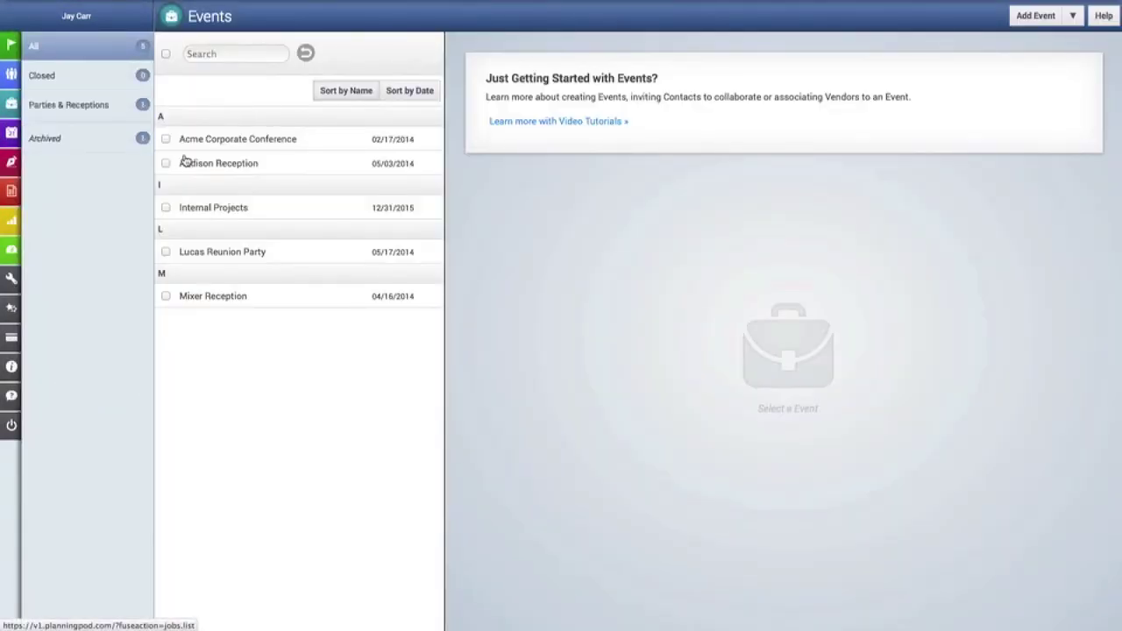
Step: Open Addison Reception's details and choose Archive Event to bring up the 2-week warning
left_click(226, 170)
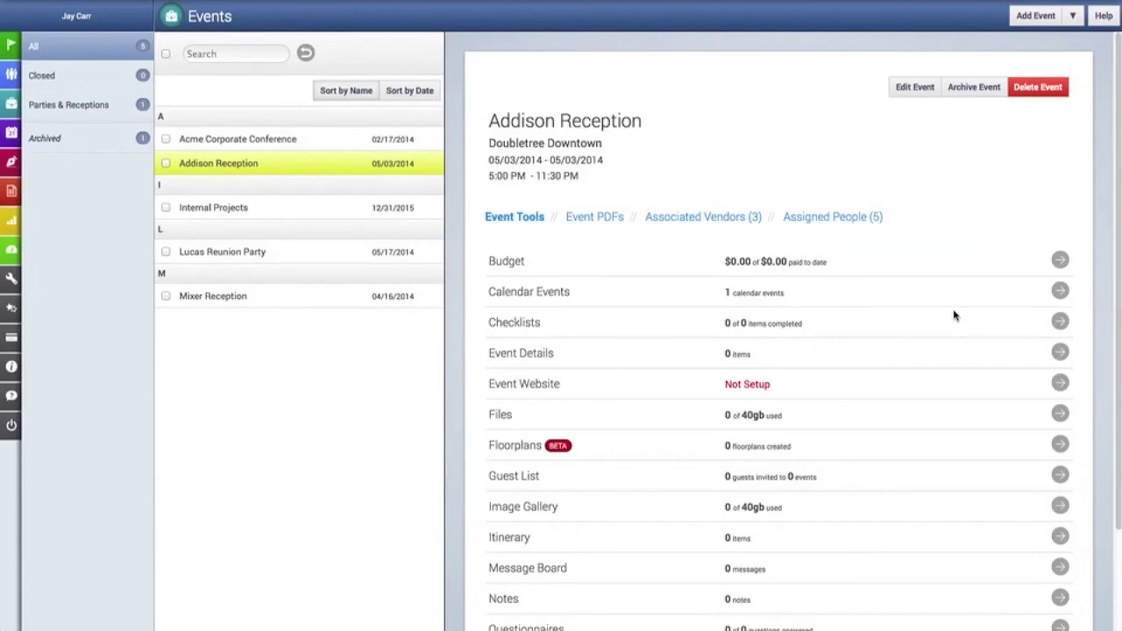
left_click(973, 88)
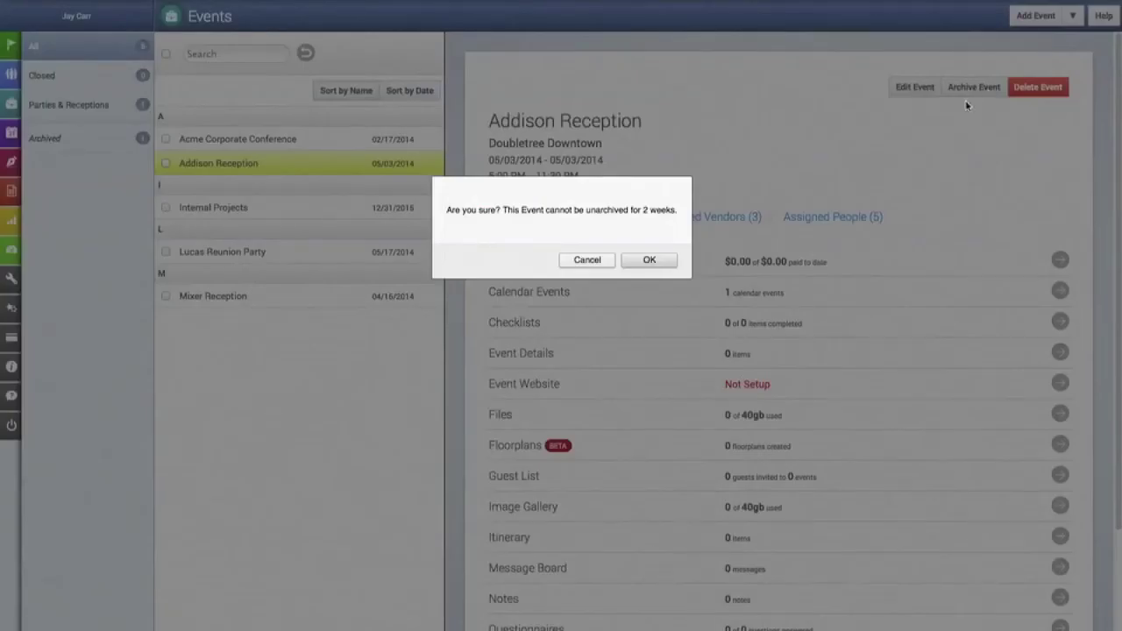
Step: Confirm the archive, view Addison Reception under Archived events, then return to all events
left_click(649, 260)
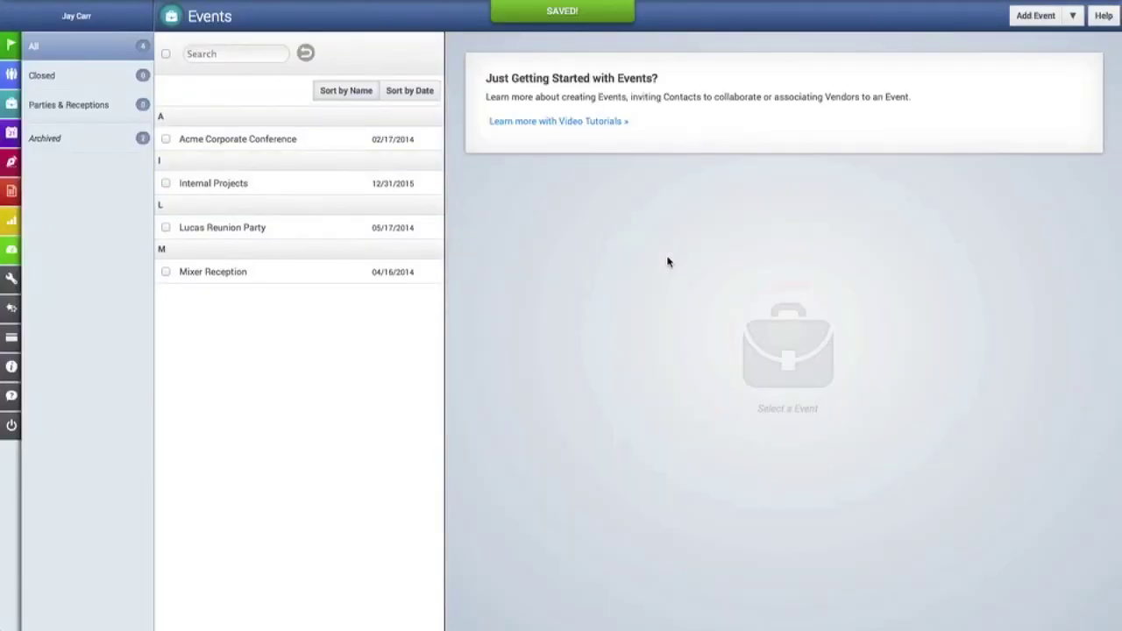
left_click(92, 138)
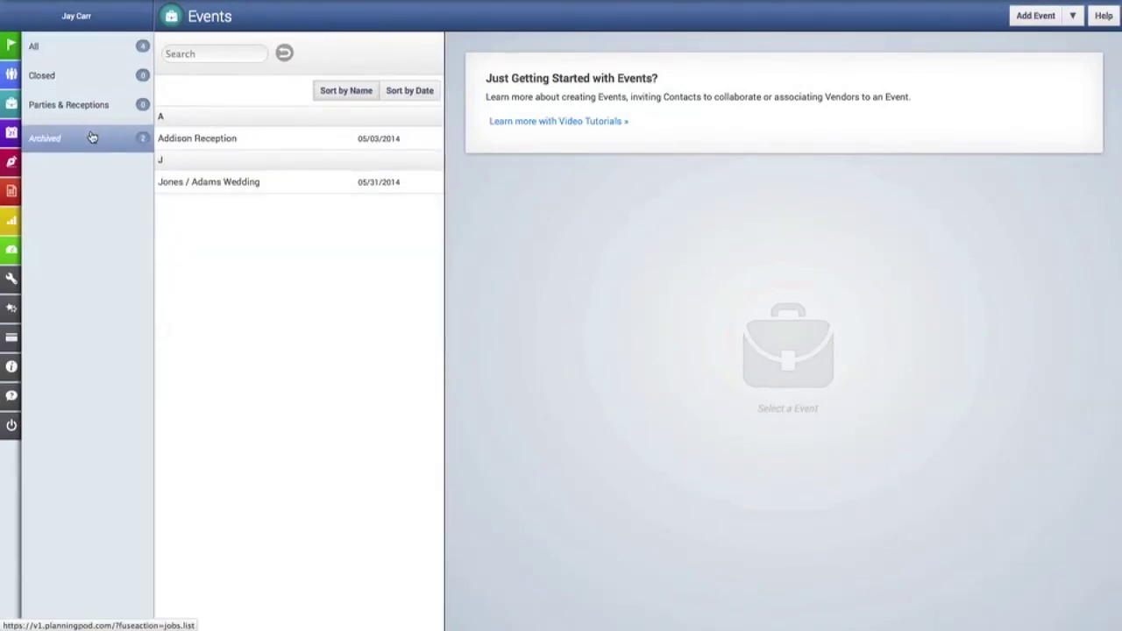
left_click(191, 142)
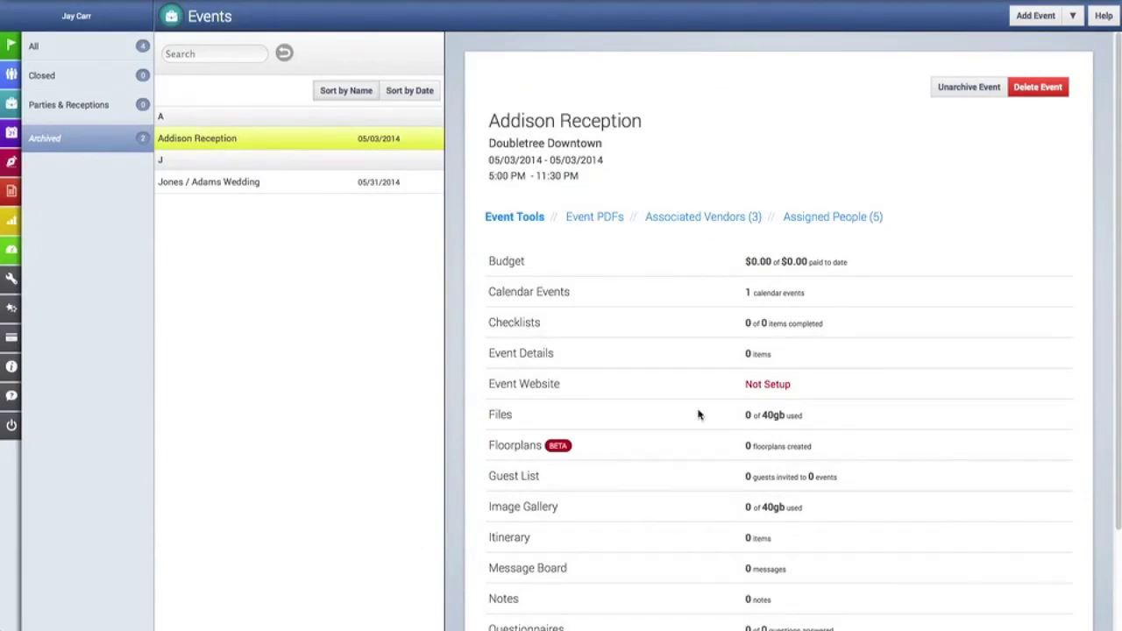
left_click(113, 50)
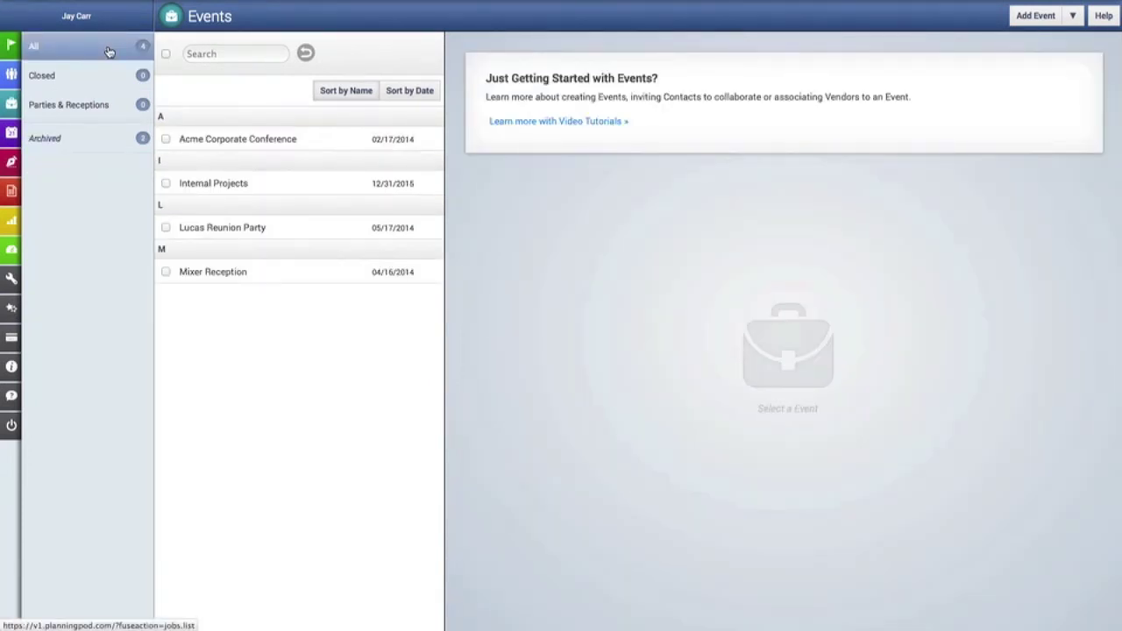